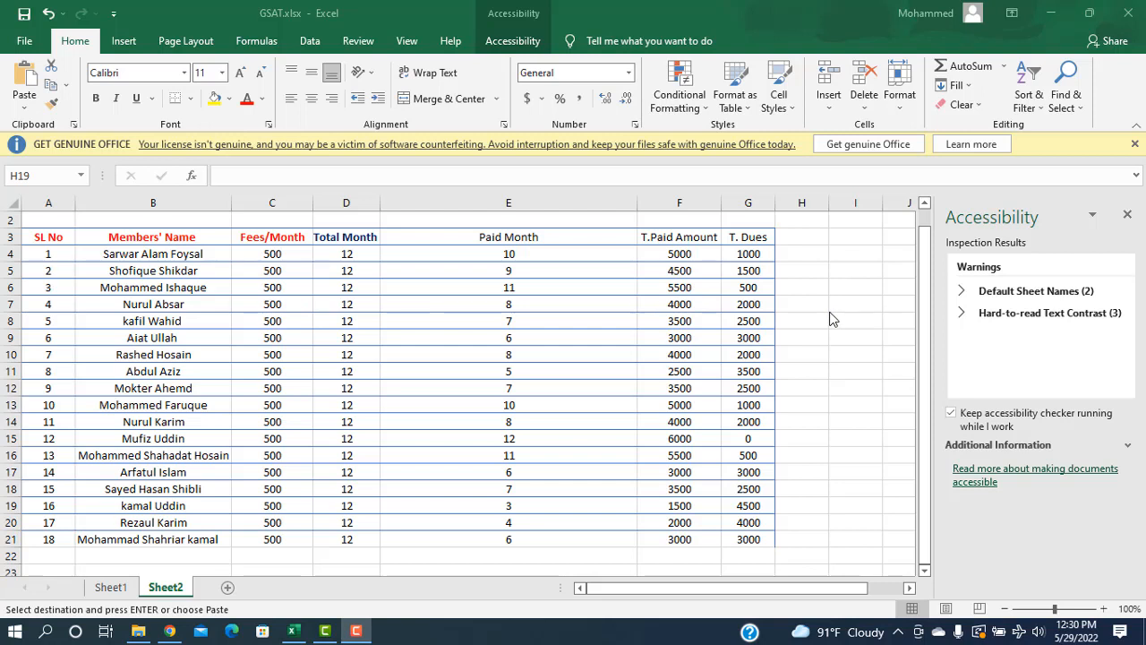
scroll(832, 391, "up", 1)
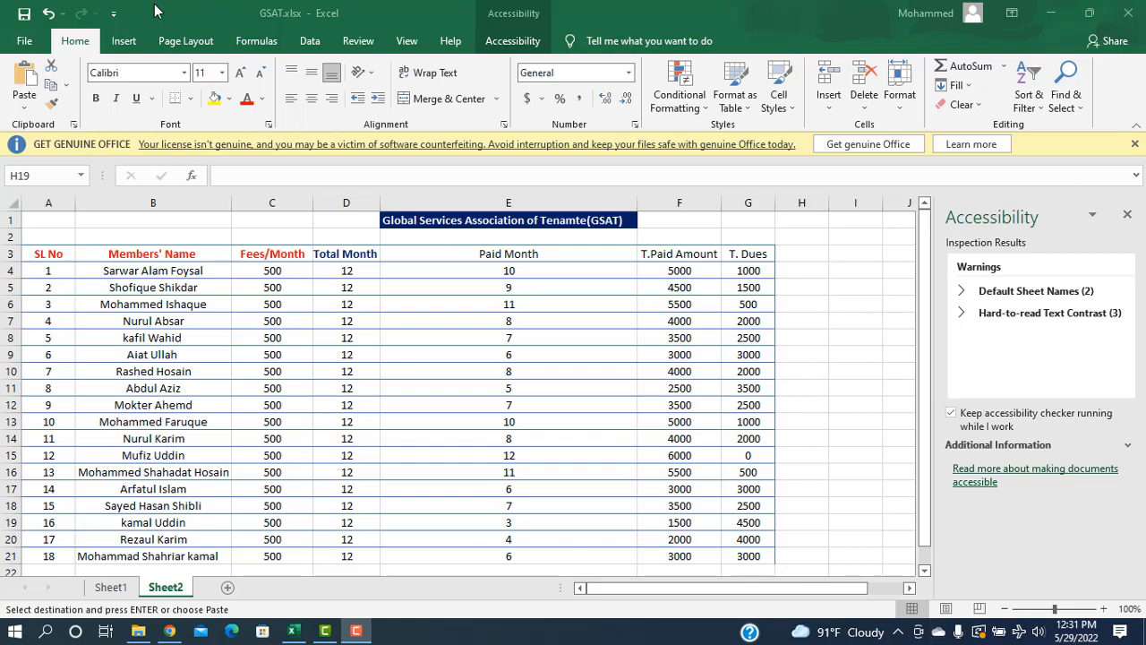
key("ctrl+v")
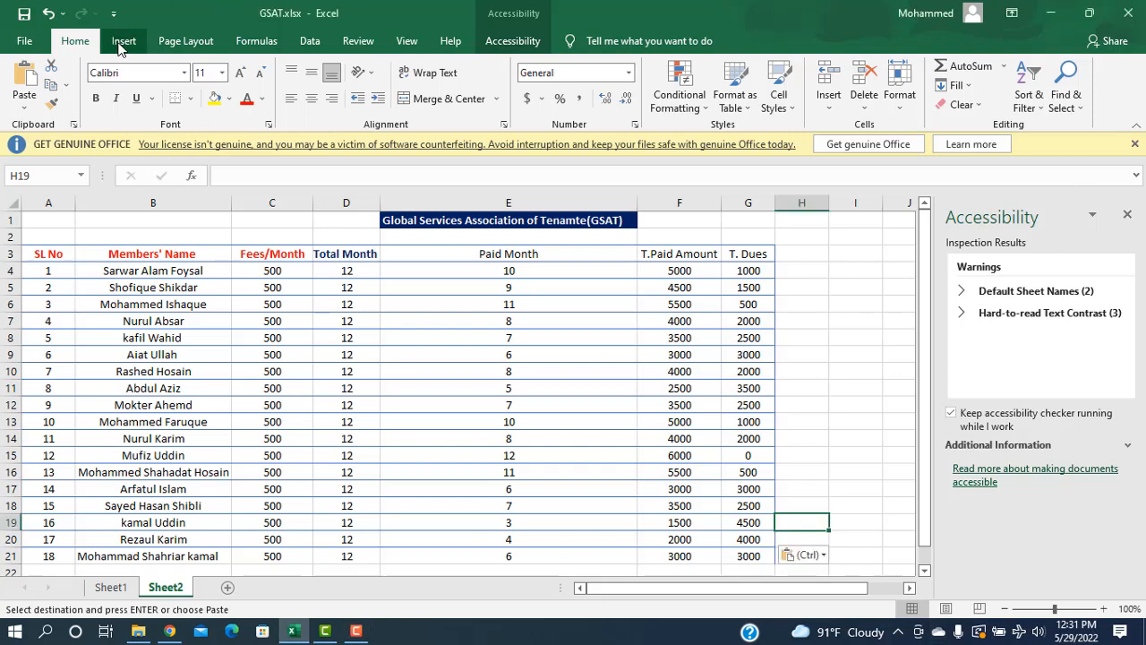
left_click(122, 45)
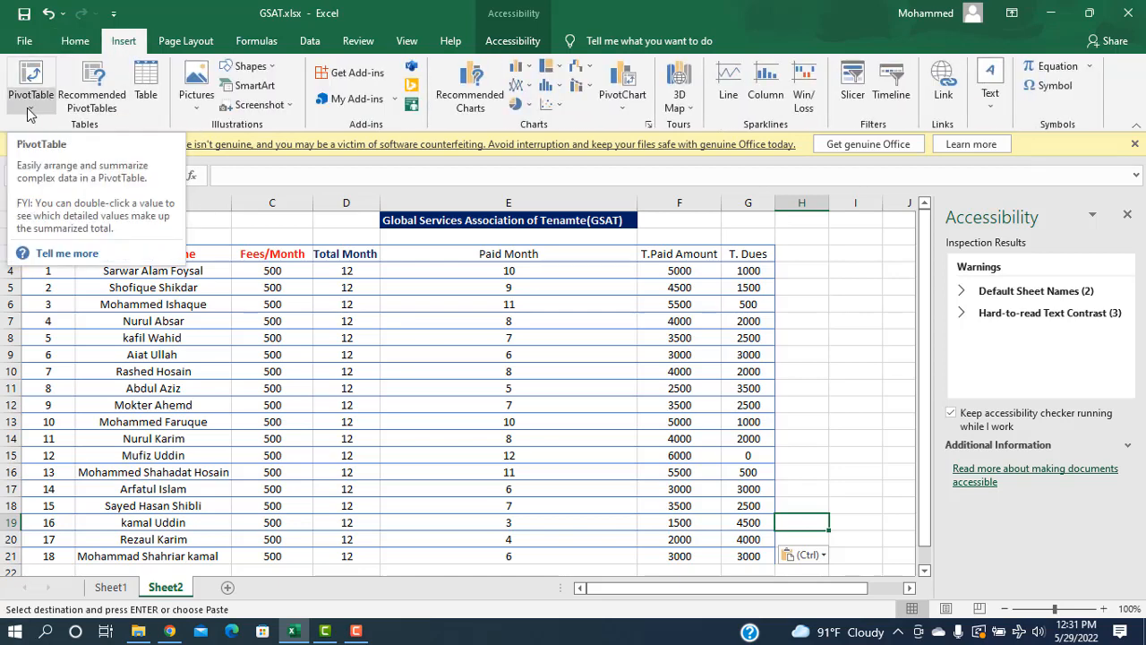
left_click(34, 74)
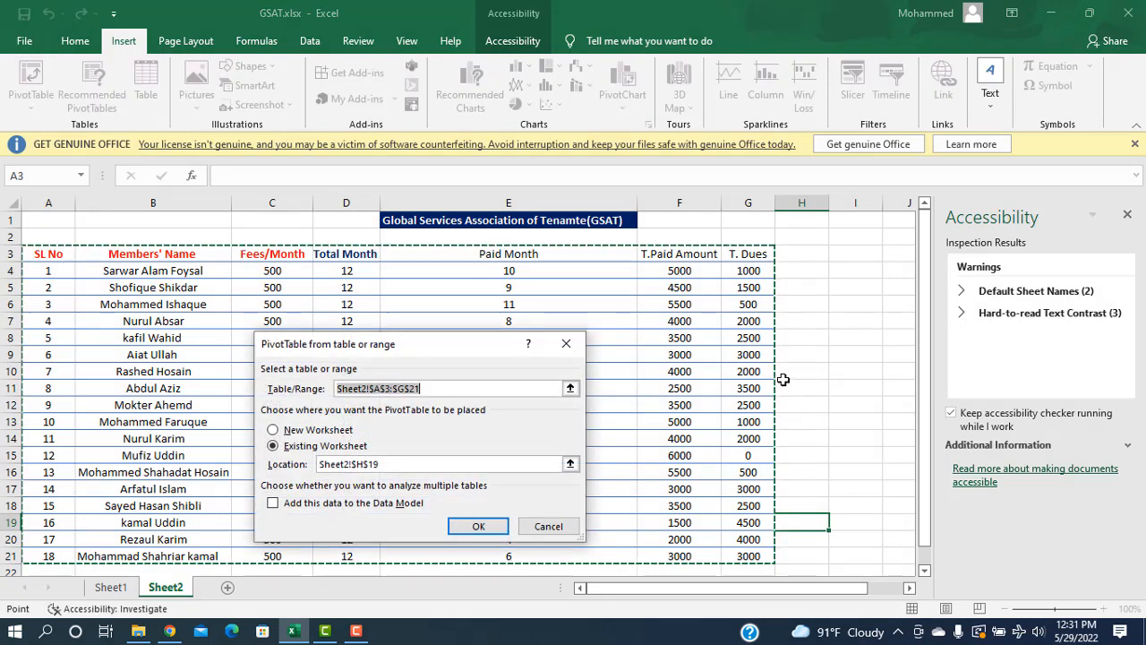
left_click(566, 347)
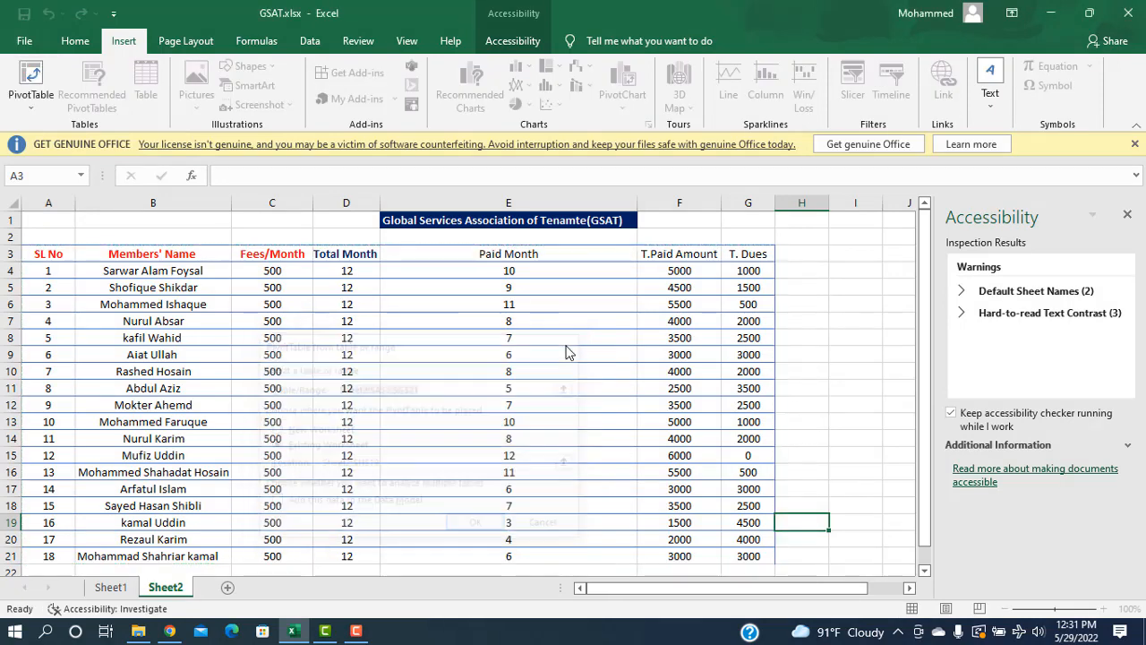
left_click(869, 338)
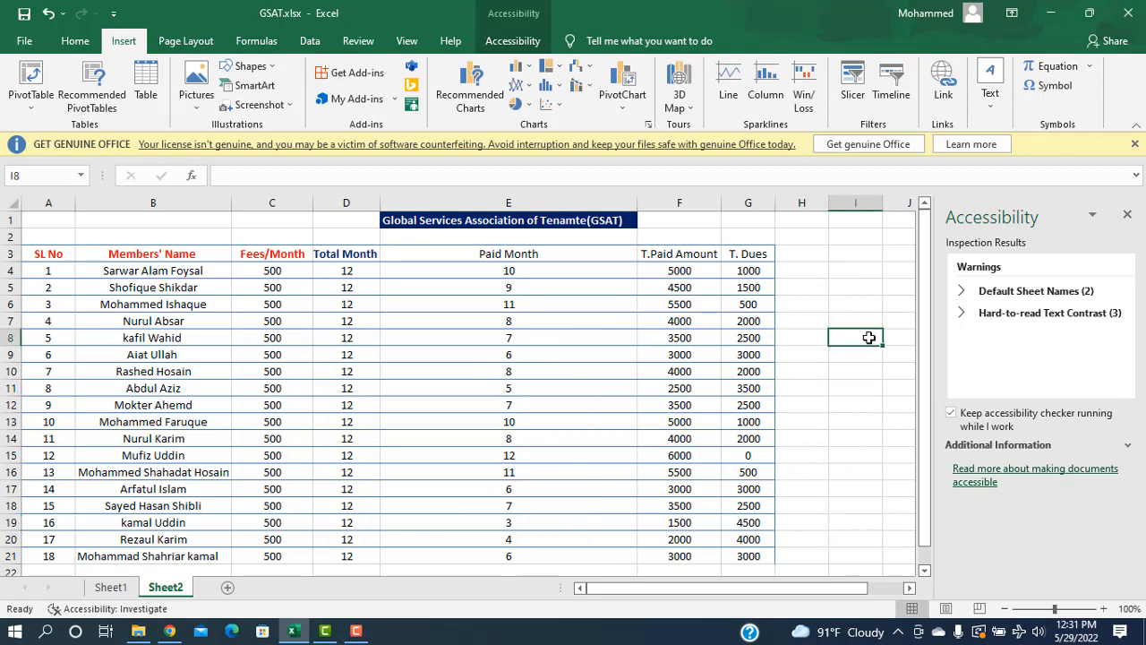
left_click(31, 81)
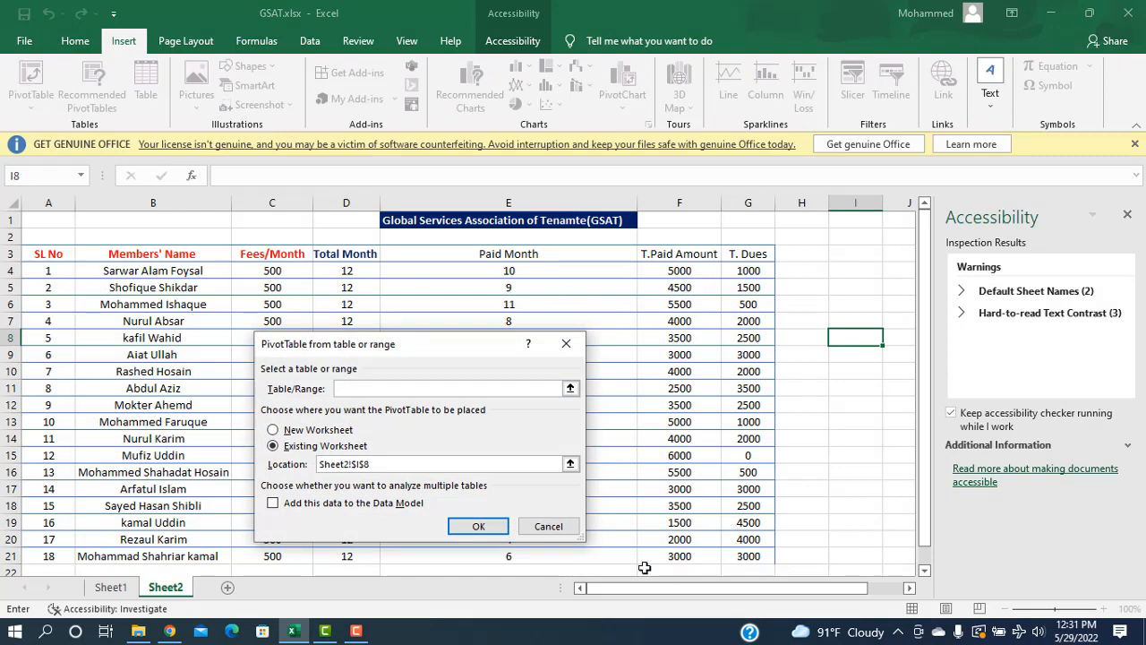
left_click(348, 387)
left_click(564, 530)
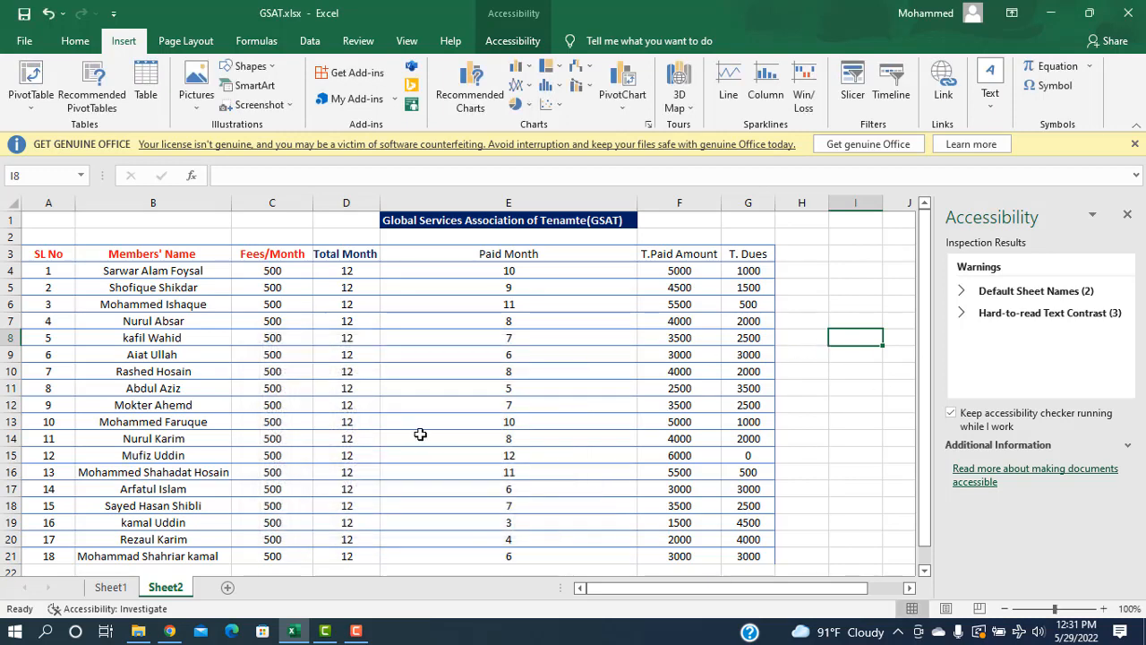
Insert a PivotTable from the member table A3:G21, placed on the existing worksheet at cell I6 of Sheet2
left_click(204, 367)
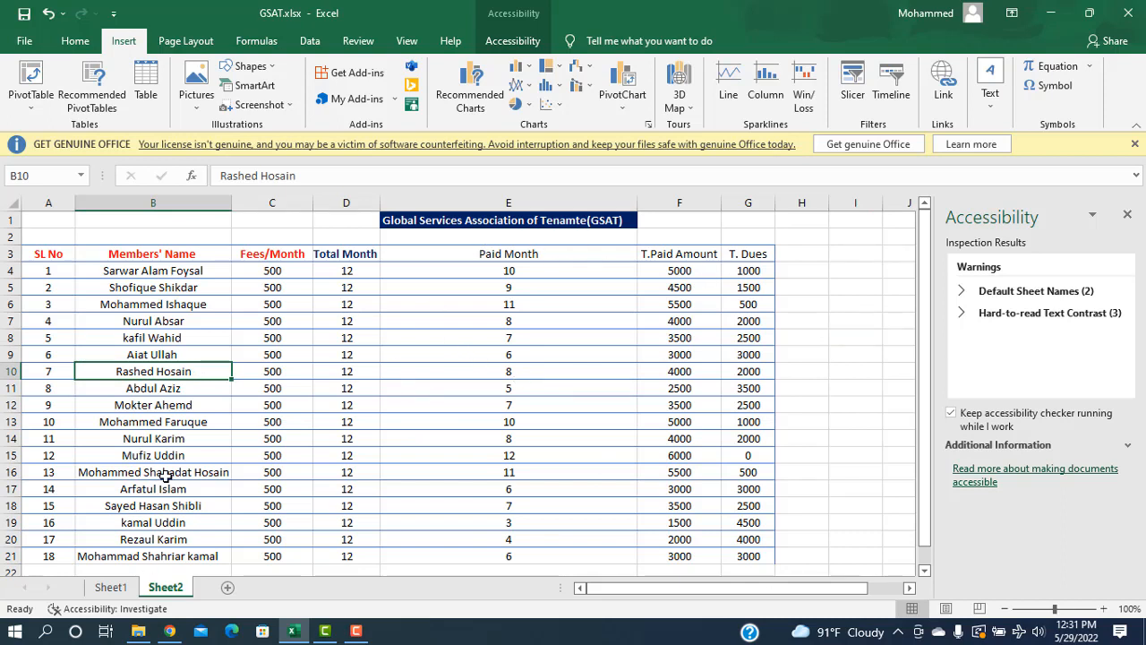
left_click(28, 85)
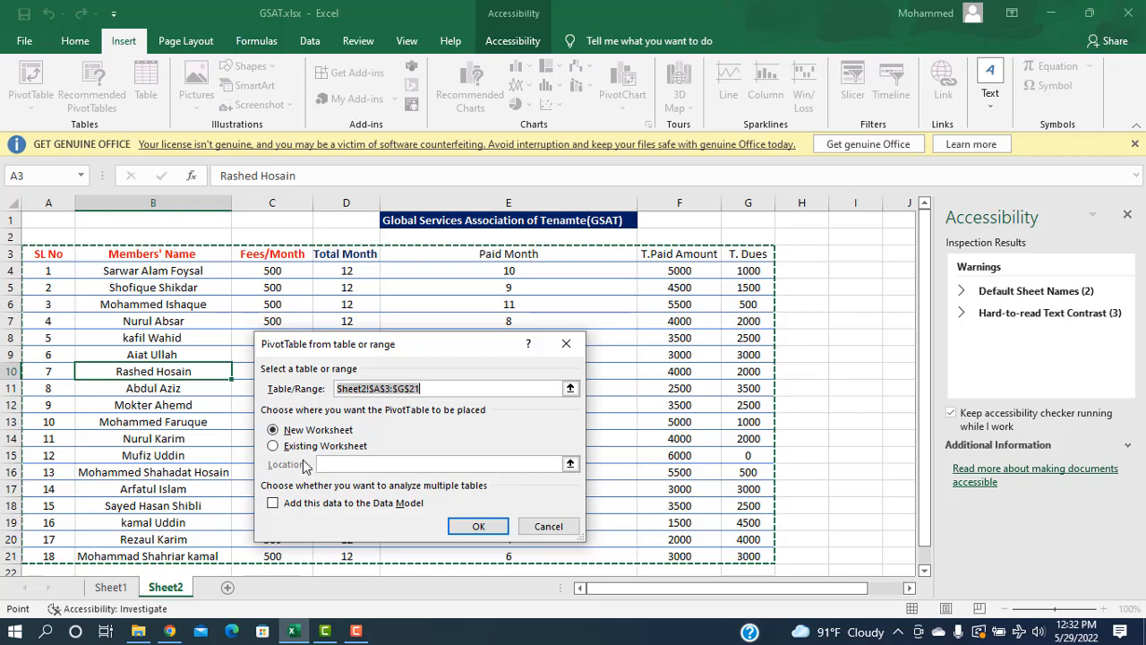
left_click(274, 447)
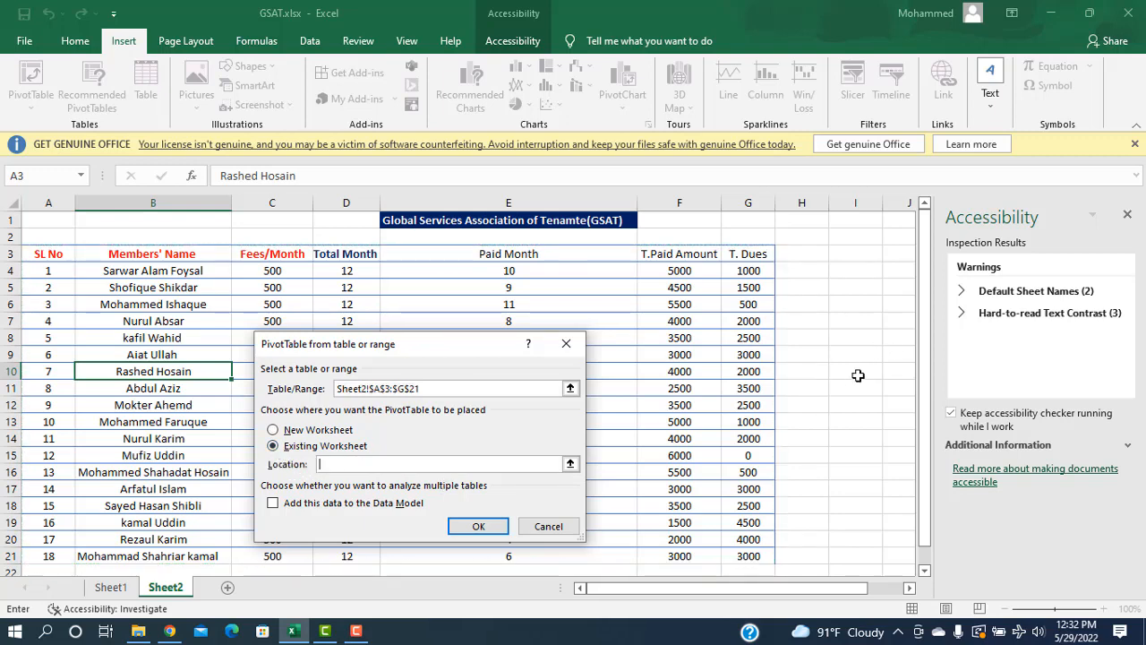
left_click(846, 305)
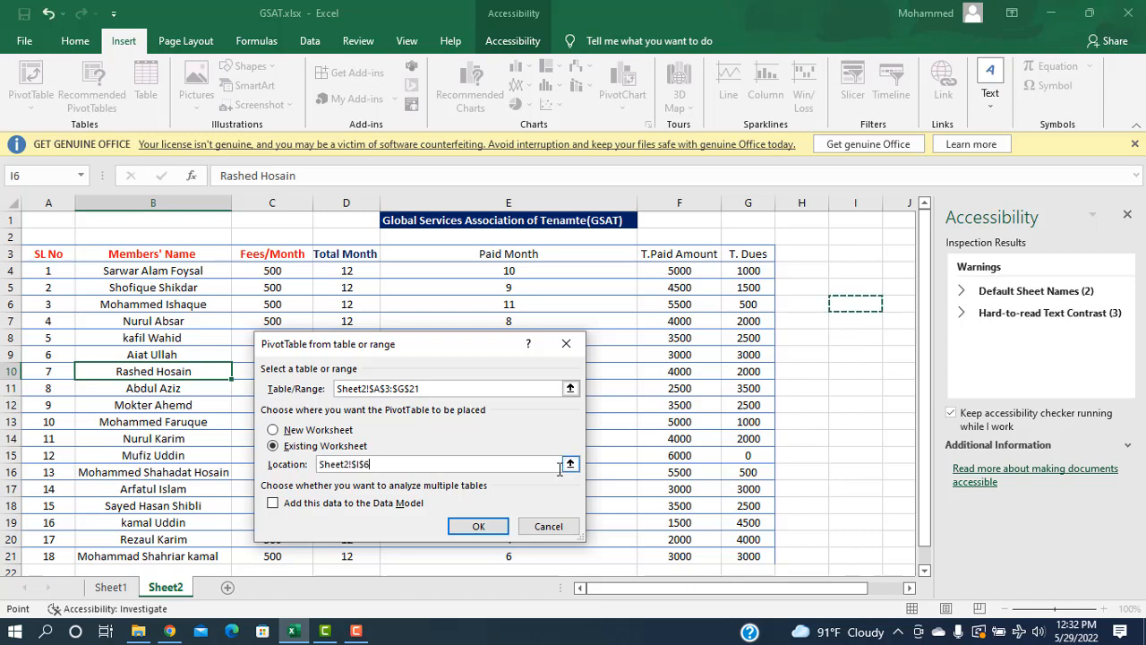
left_click(481, 527)
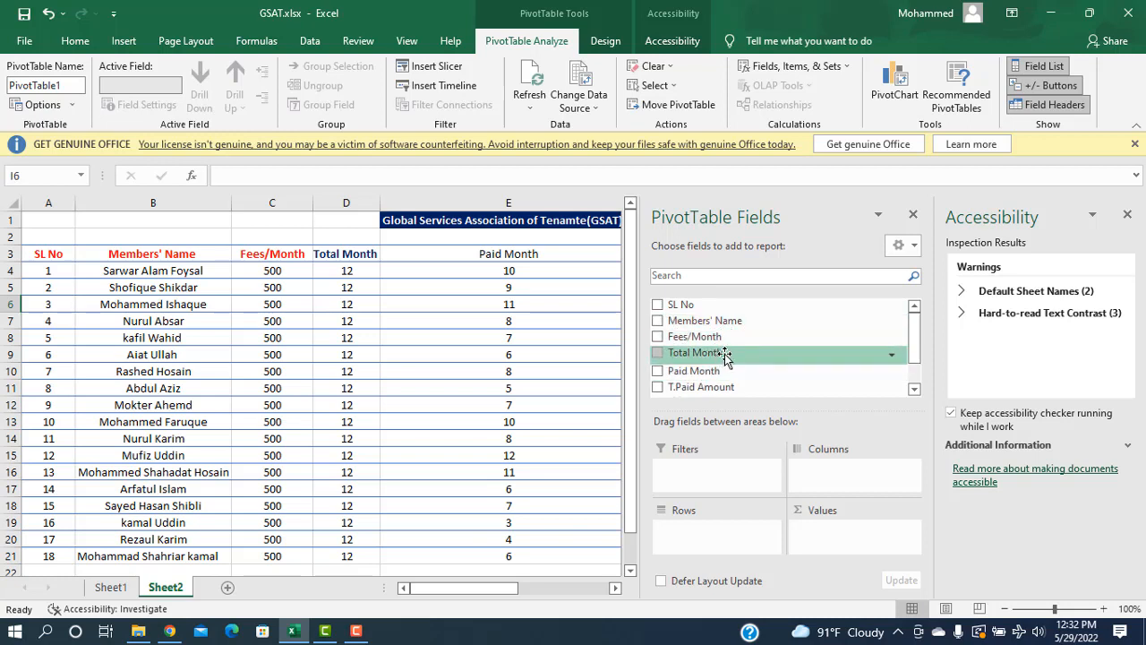
Add the T.Paid Amount and T. Dues fields to the PivotTable and close the field list
scroll(744, 368, "down", 1)
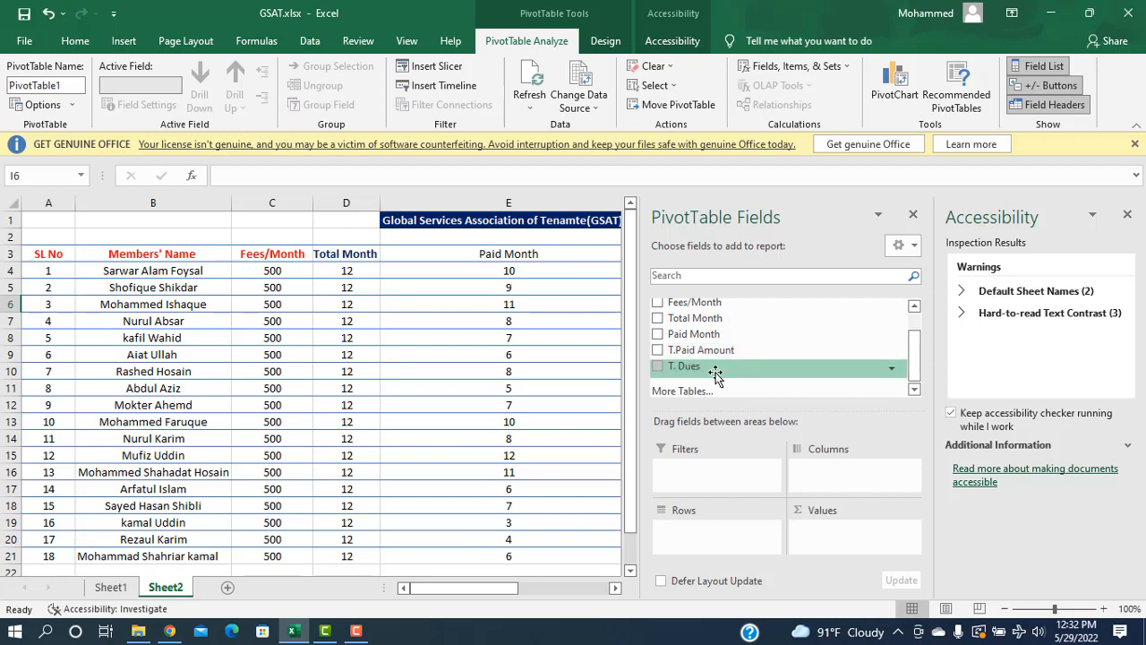
scroll(726, 355, "up", 1)
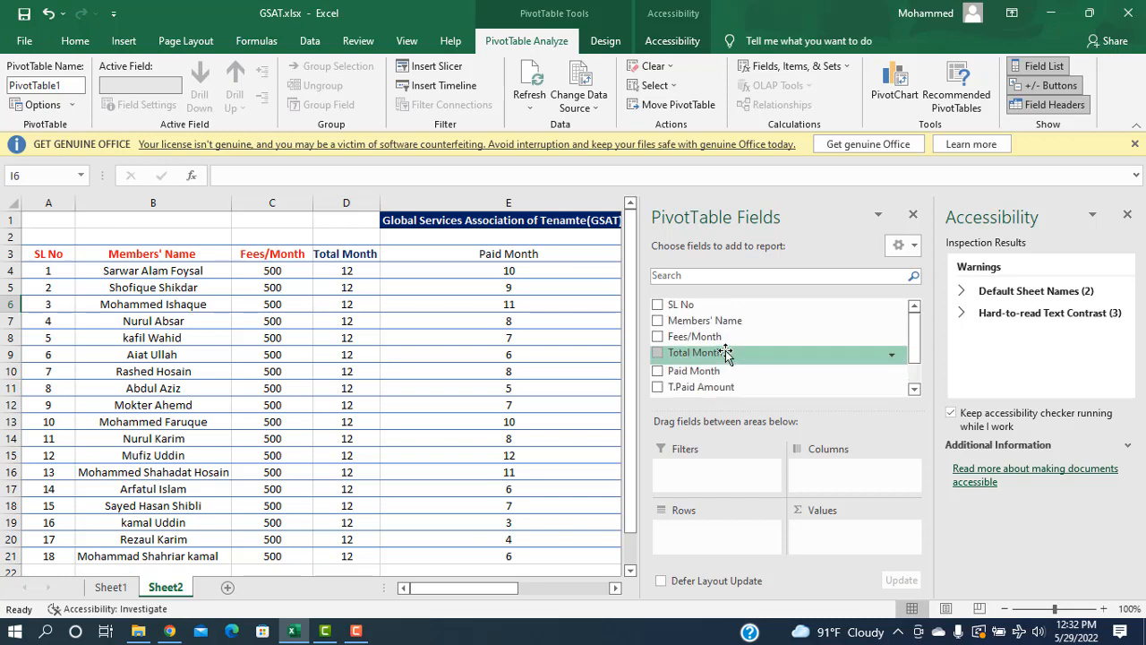
scroll(723, 355, "down", 1)
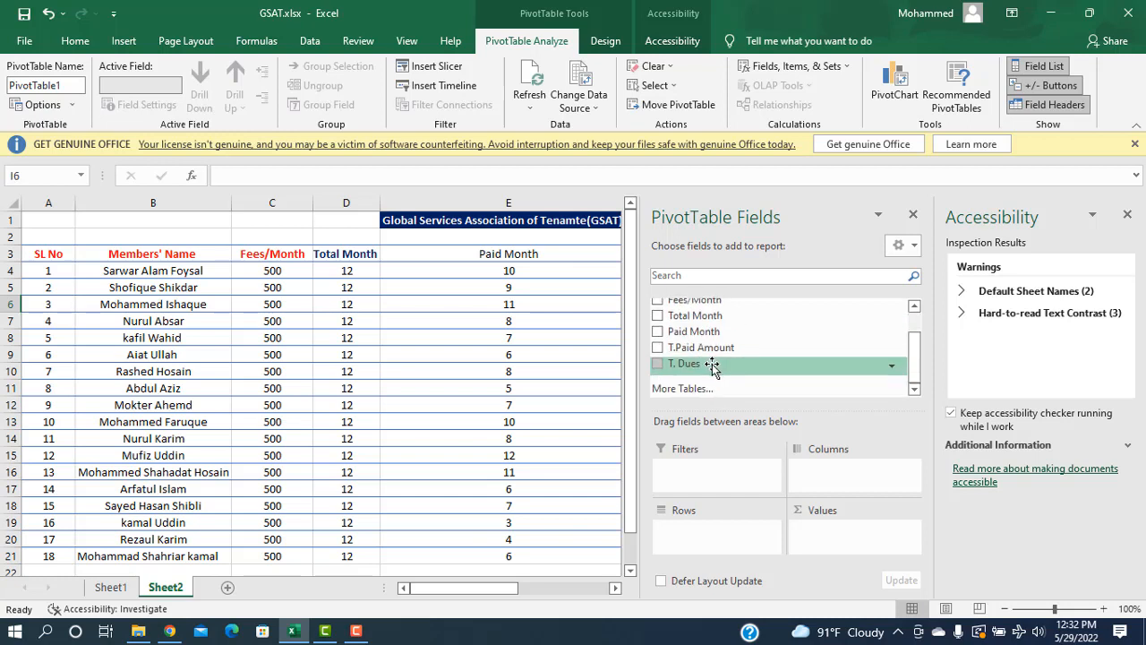
left_click(658, 352)
left_click(658, 367)
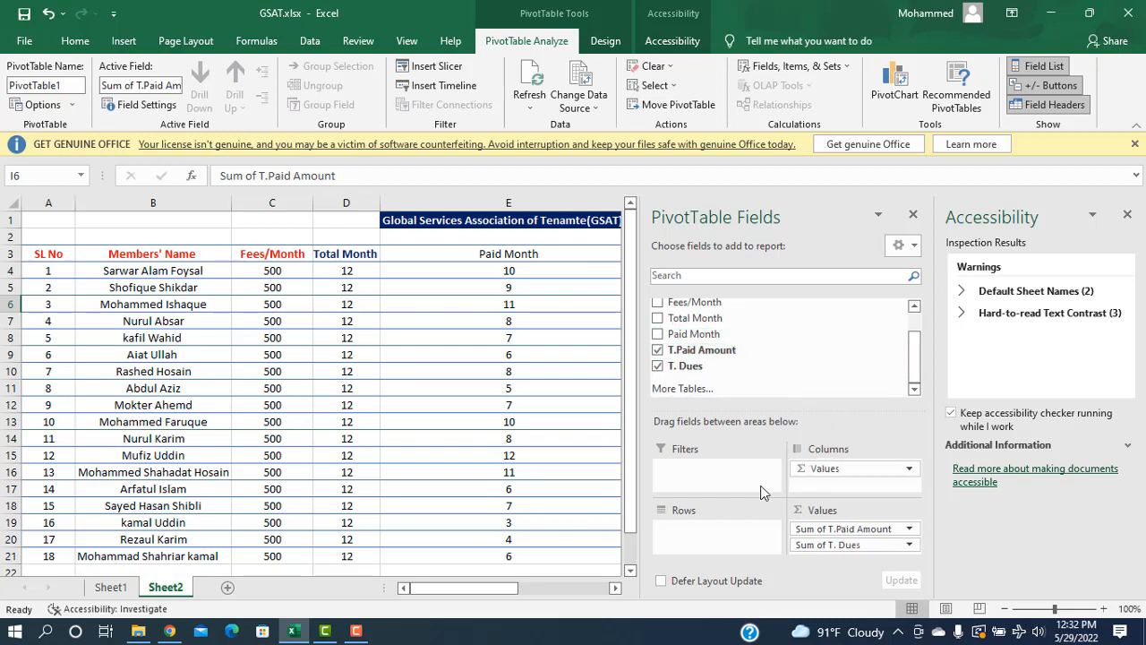
left_click(911, 216)
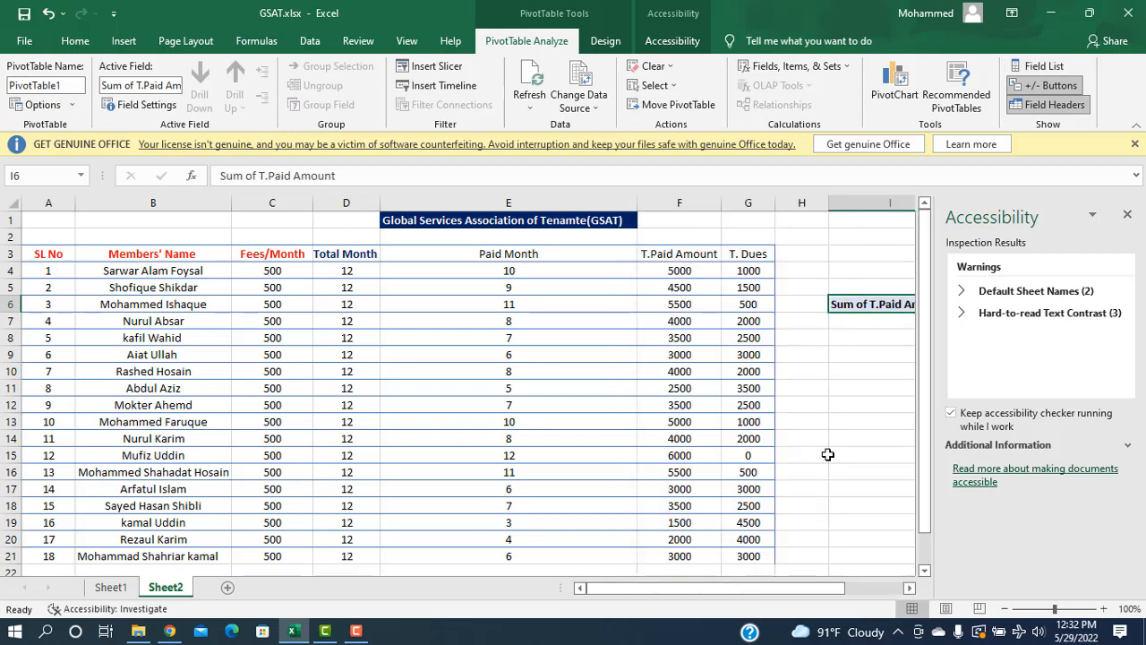
left_click_drag(797, 591, 896, 593)
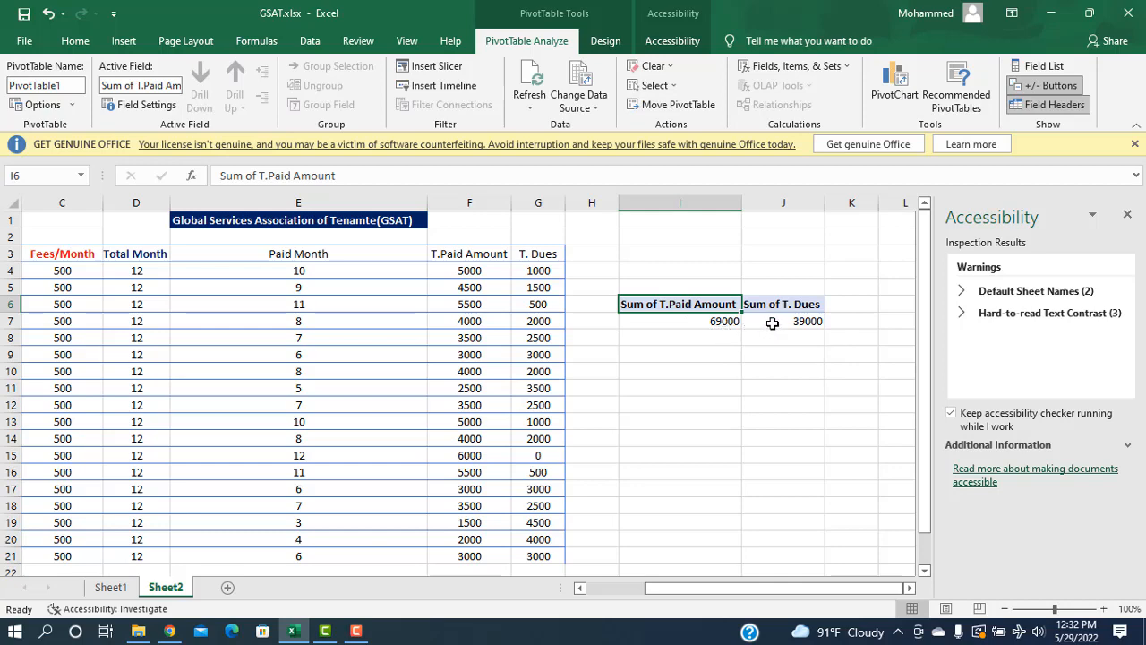
Total the T.Paid Amount column in cell F22 with AutoSum
scroll(495, 412, "down", 1)
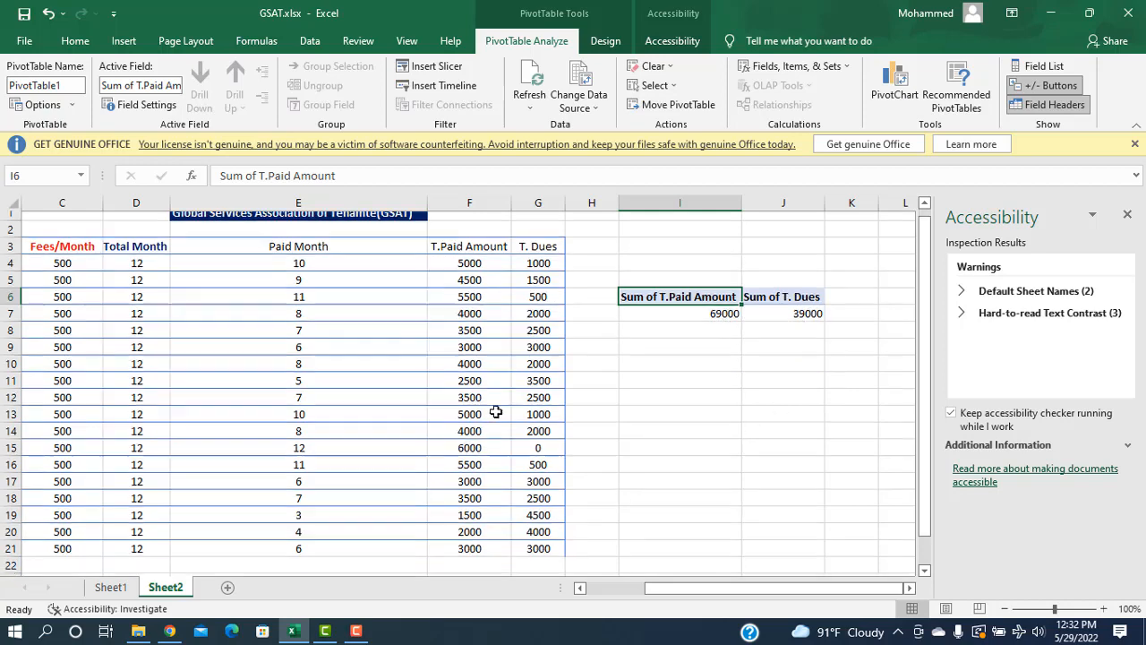
scroll(495, 412, "down", 1)
scroll(514, 409, "up", 2)
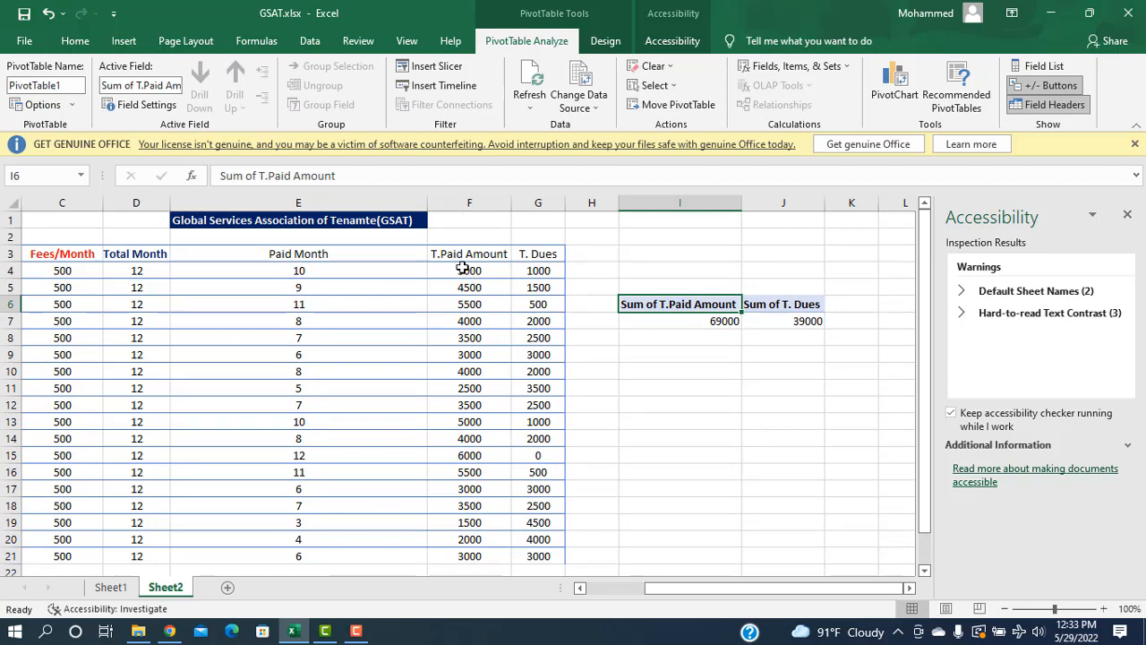
left_click_drag(463, 272, 467, 573)
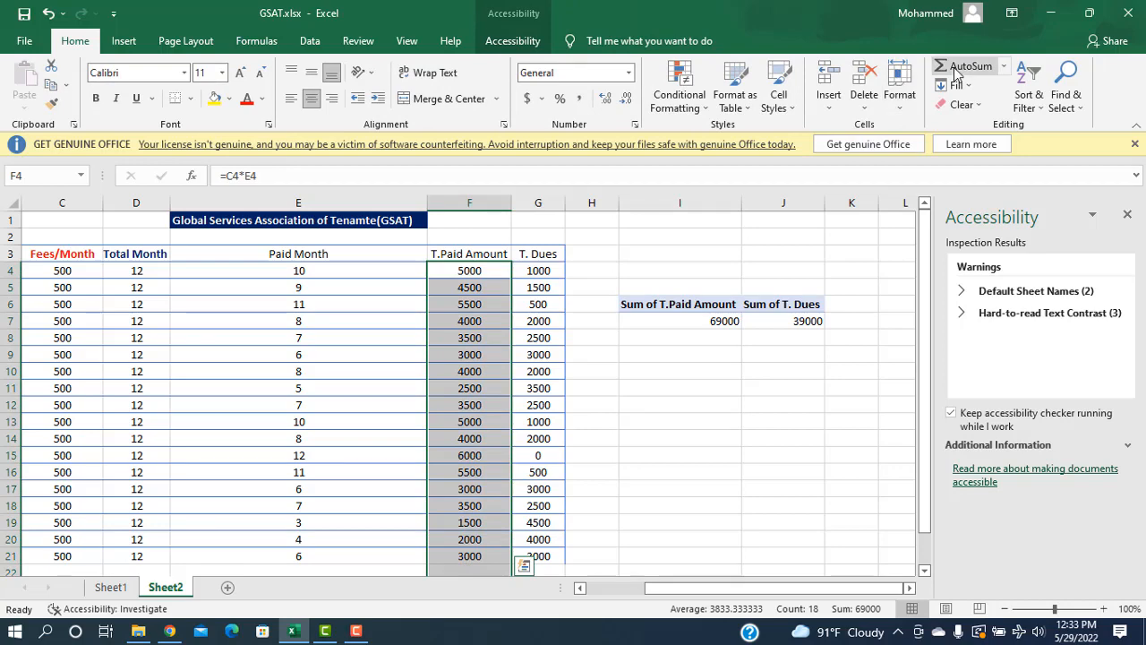
scroll(523, 485, "down", 1)
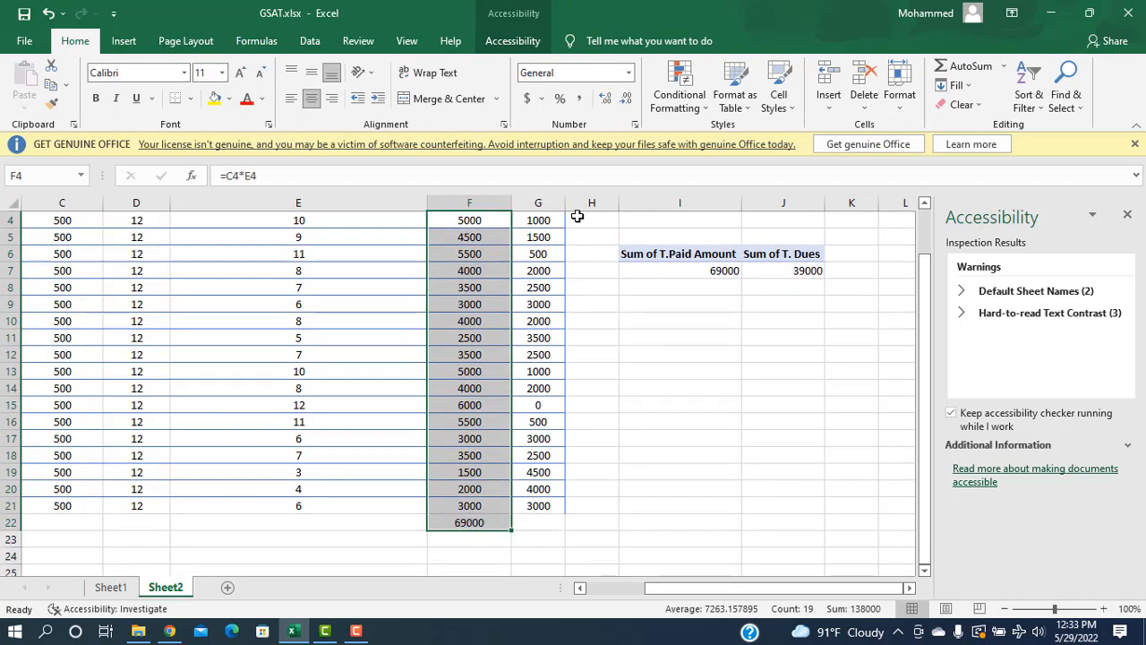
Total the T. Dues column in cell G22 with AutoSum and undo both column totals
scroll(543, 294, "up", 1)
left_click_drag(540, 258, 525, 543)
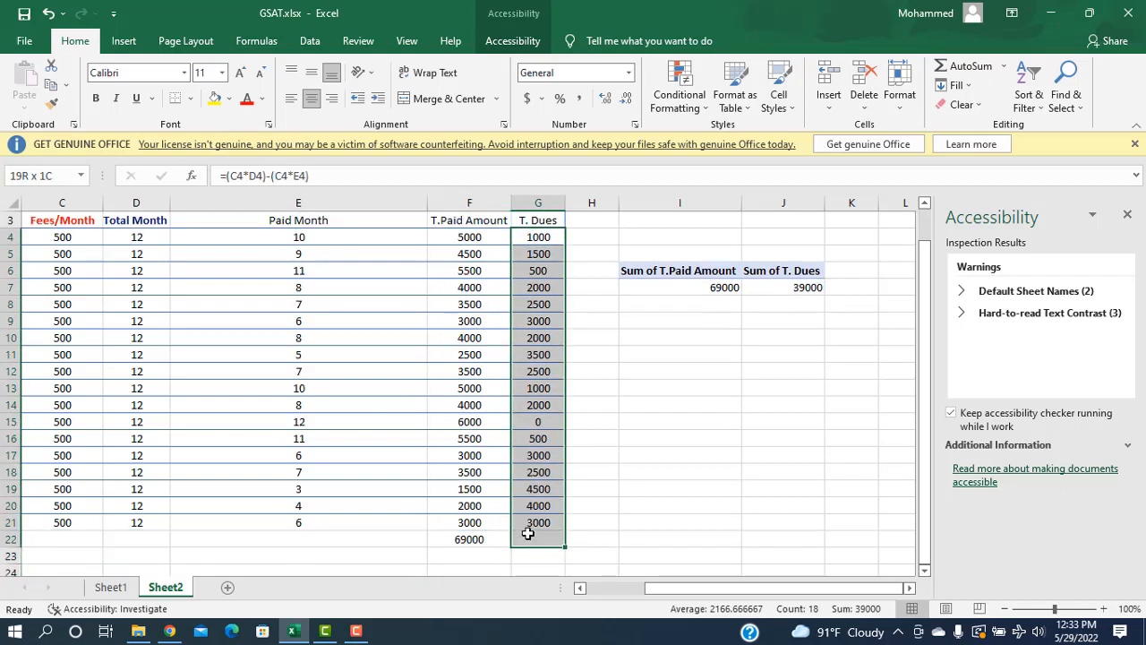
left_click(967, 66)
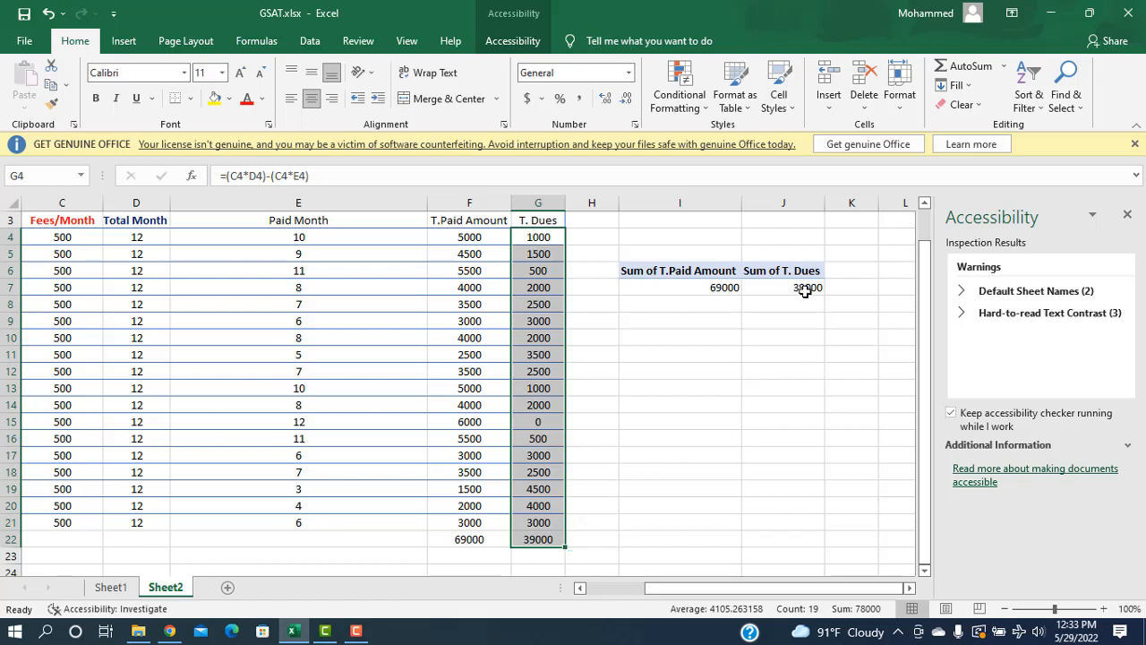
key("ctrl+z")
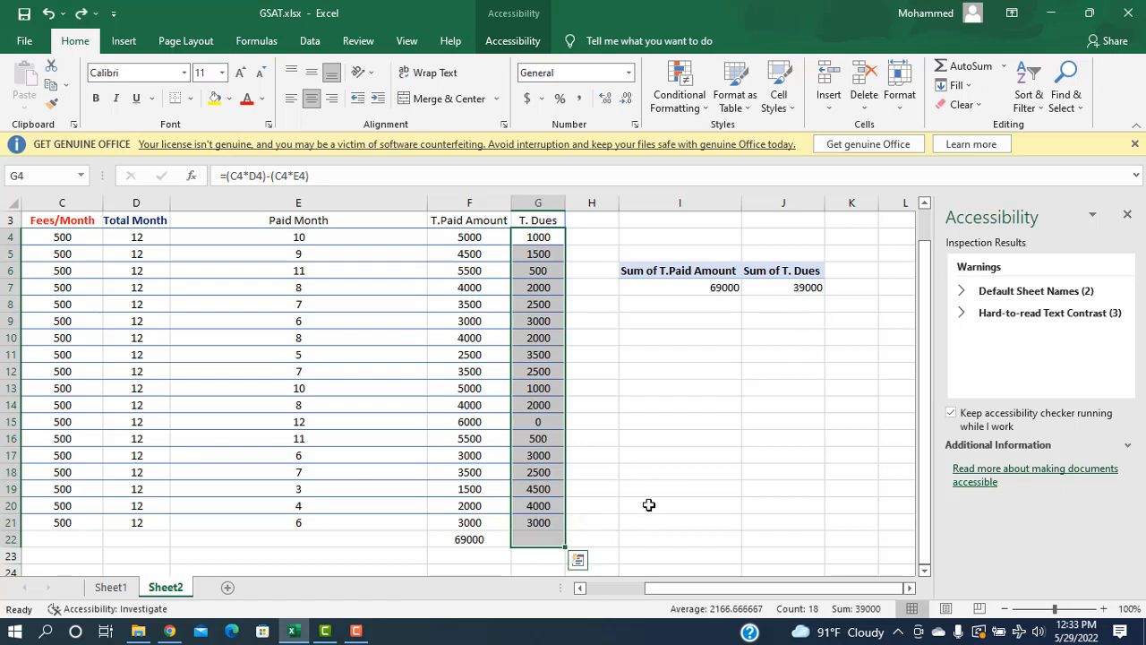
key("ctrl+z")
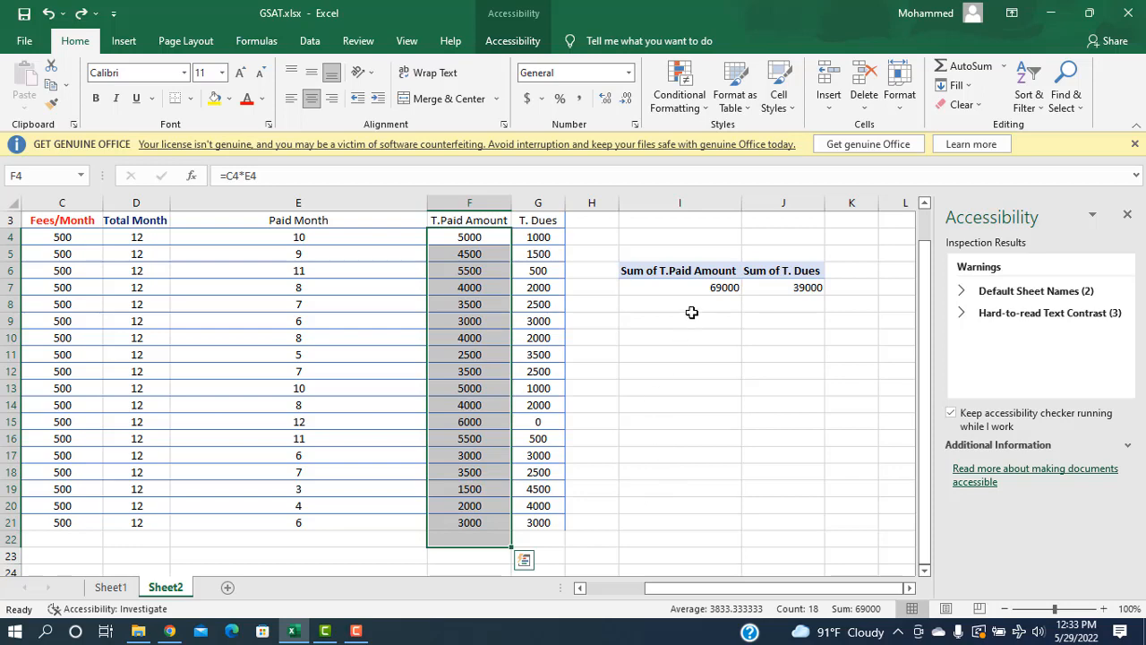
Change the PivotTable's T.Paid Amount value field to summarize by Count
double_click(667, 273)
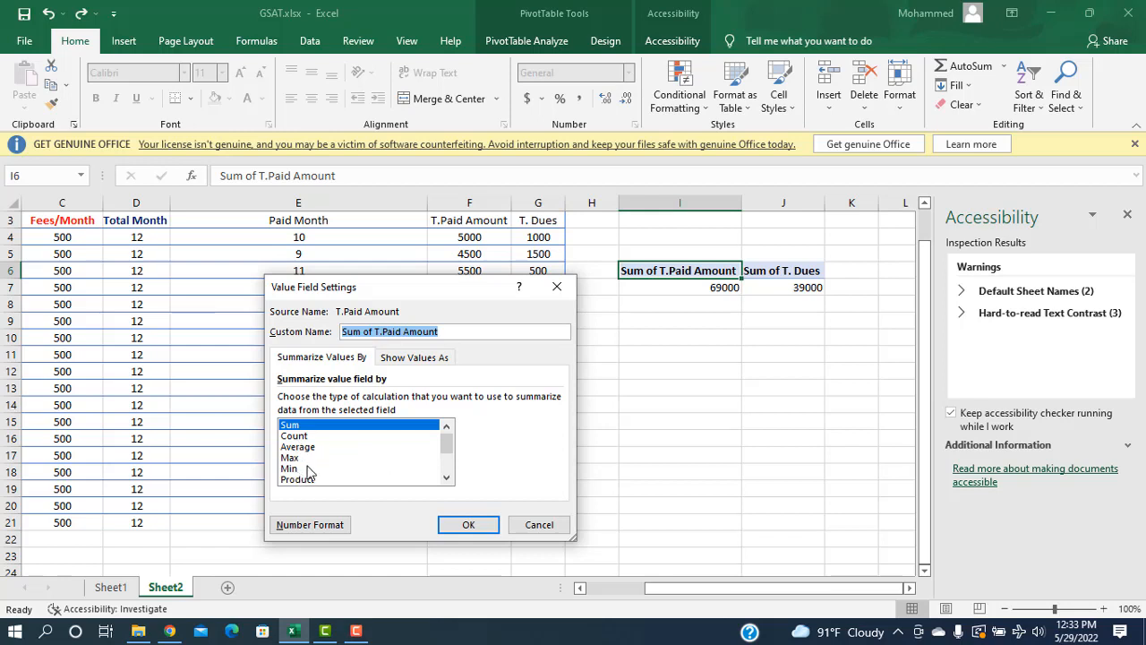
scroll(307, 470, "down", 1)
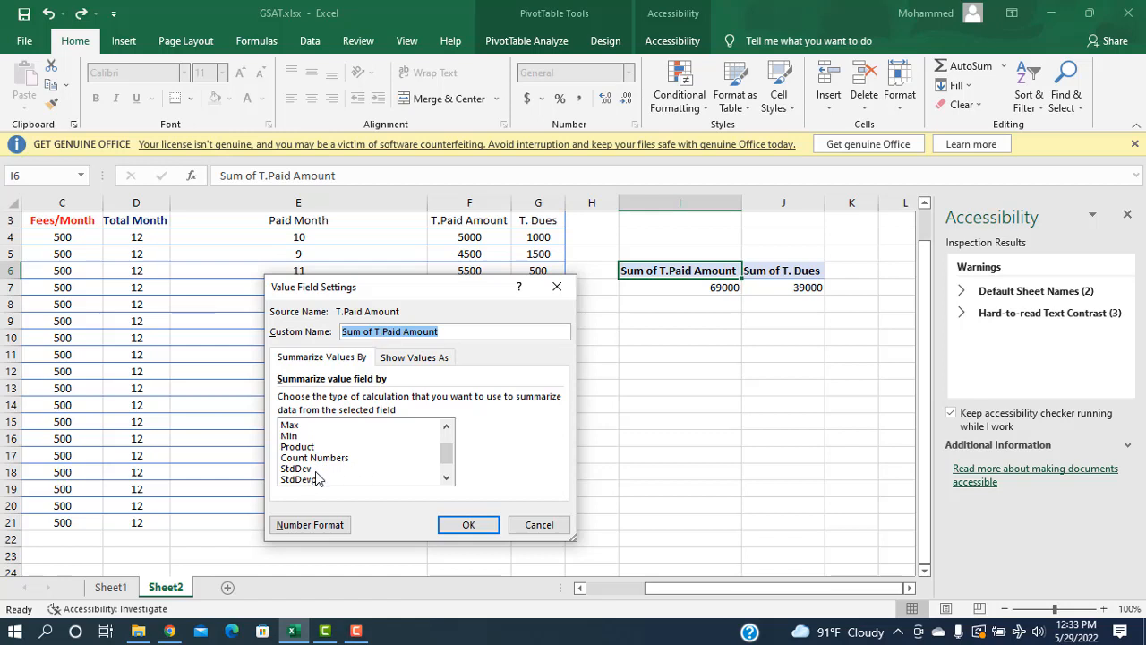
scroll(327, 486, "down", 1)
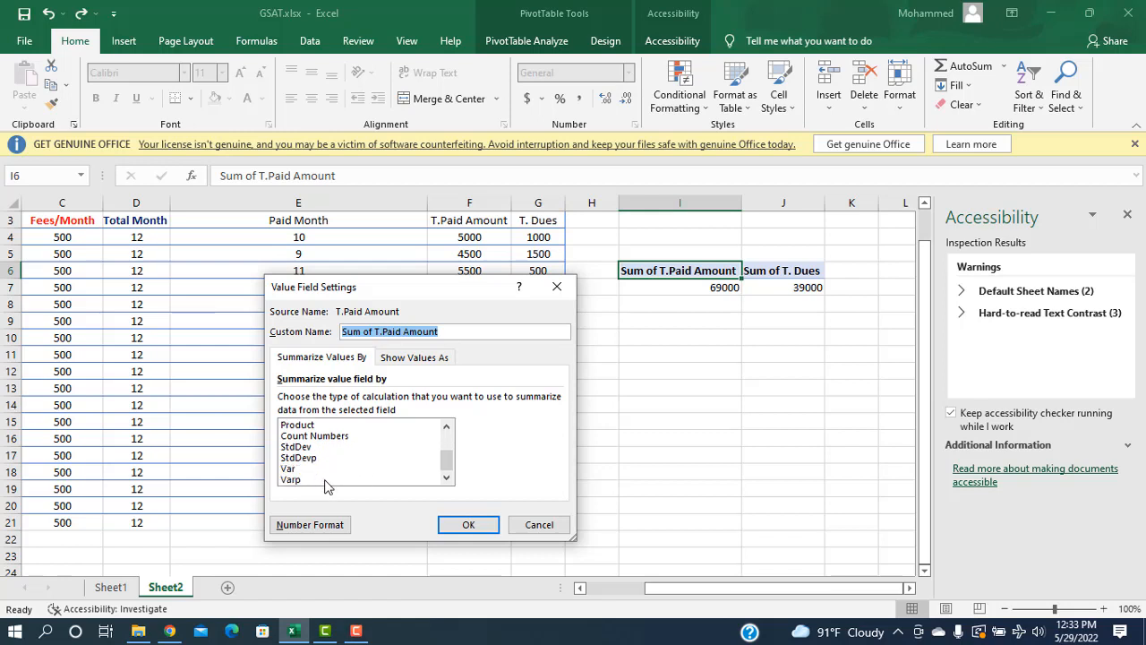
scroll(340, 479, "up", 2)
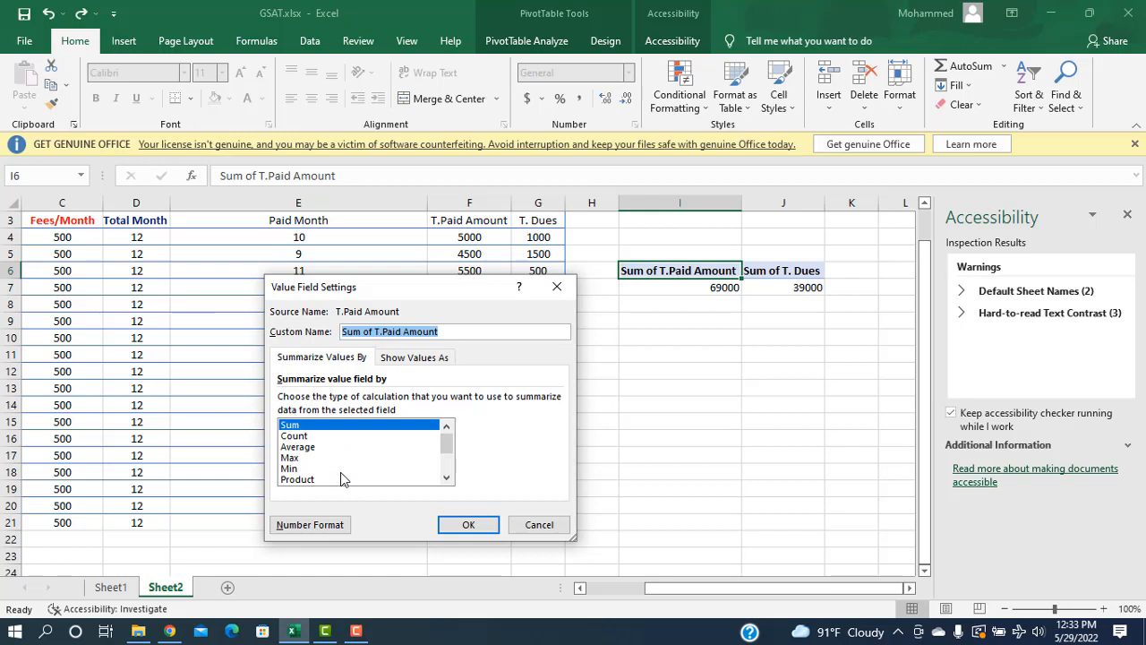
left_click(297, 436)
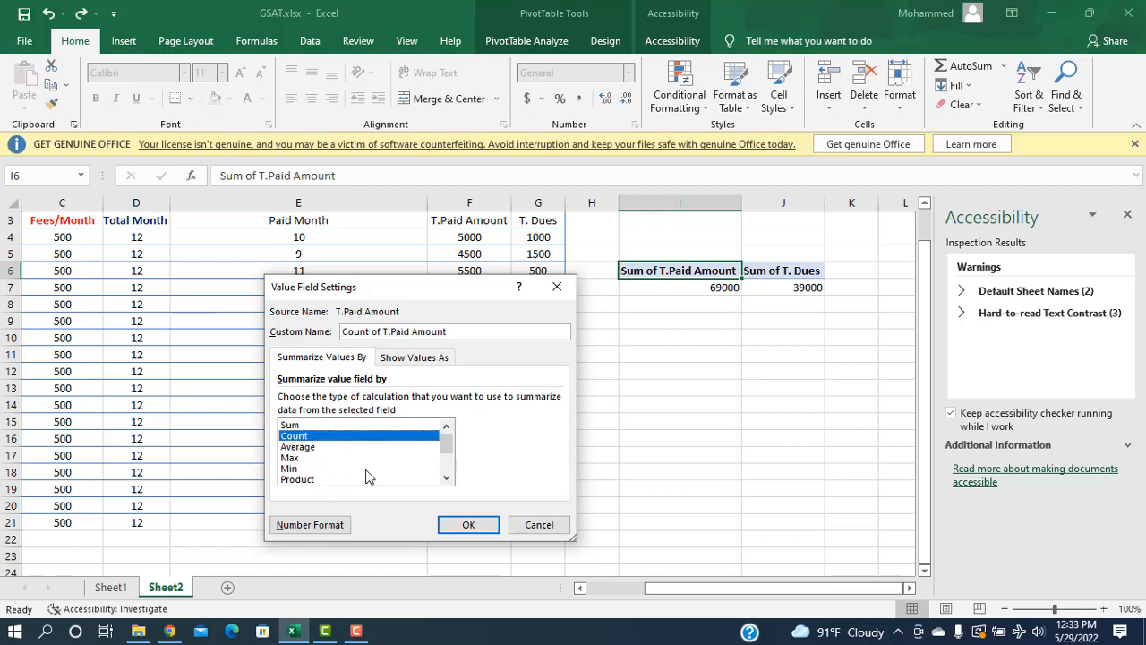
left_click(468, 526)
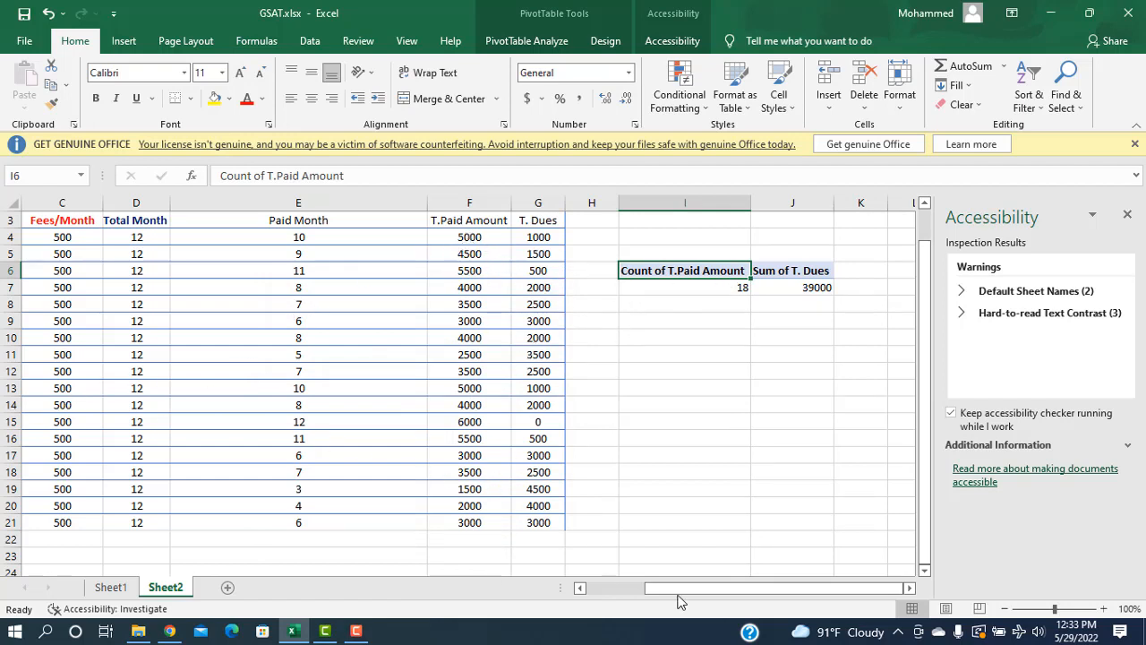
Change the PivotTable's T. Dues value field to summarize by Count
mouse_move(671, 593)
left_mouse_down()
mouse_move(624, 597)
mouse_move(675, 593)
left_mouse_up()
double_click(809, 274)
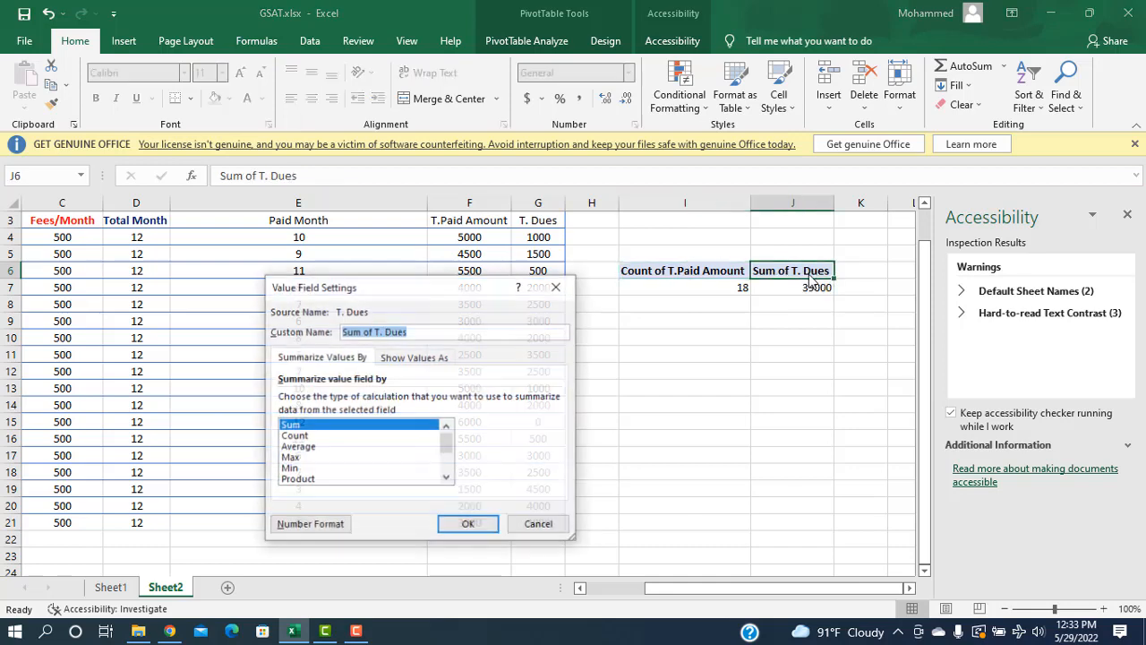
left_click(293, 436)
left_click(468, 525)
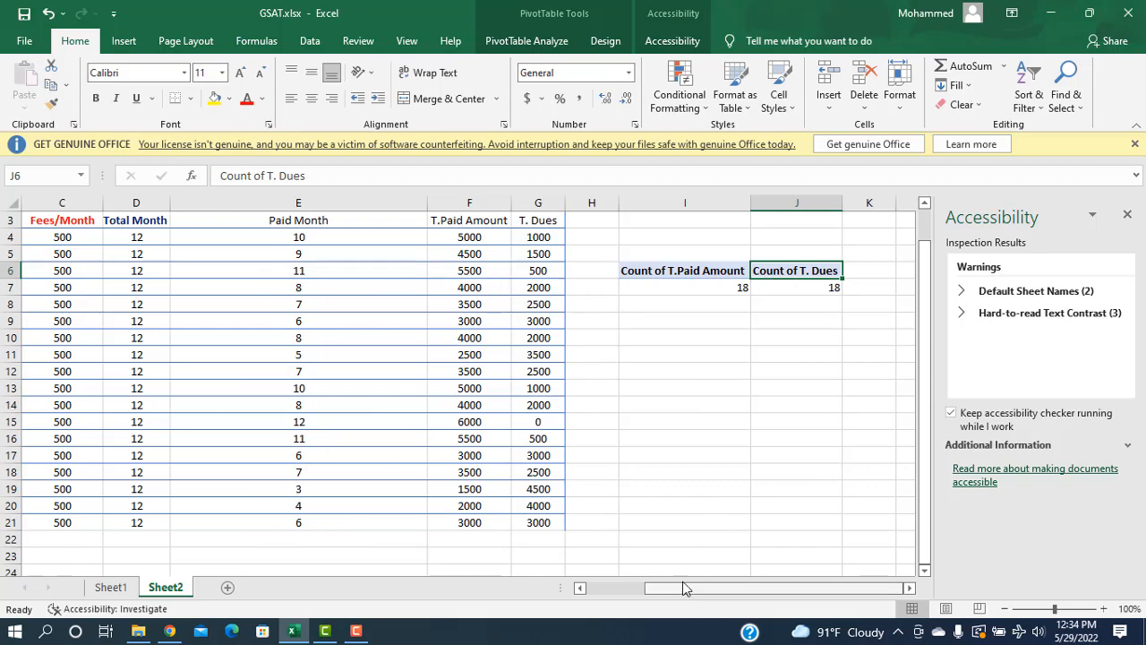
Change the PivotTable's T.Paid Amount and T. Dues value fields to summarize by Average
mouse_move(677, 591)
left_mouse_down()
mouse_move(615, 592)
mouse_move(678, 592)
left_mouse_up()
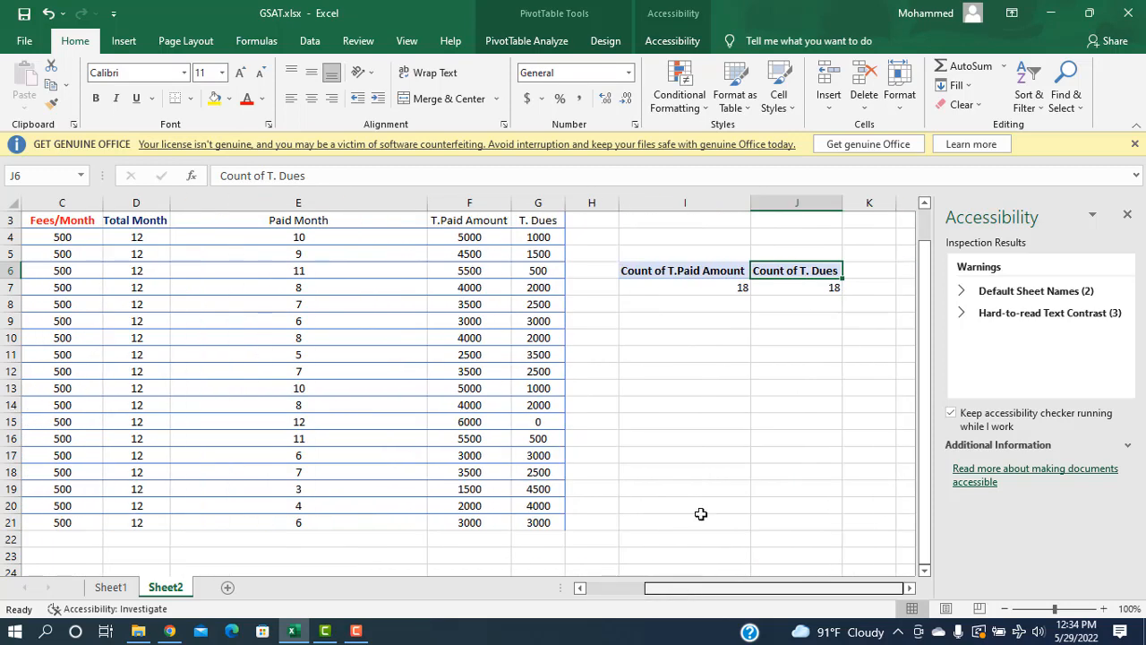
double_click(714, 274)
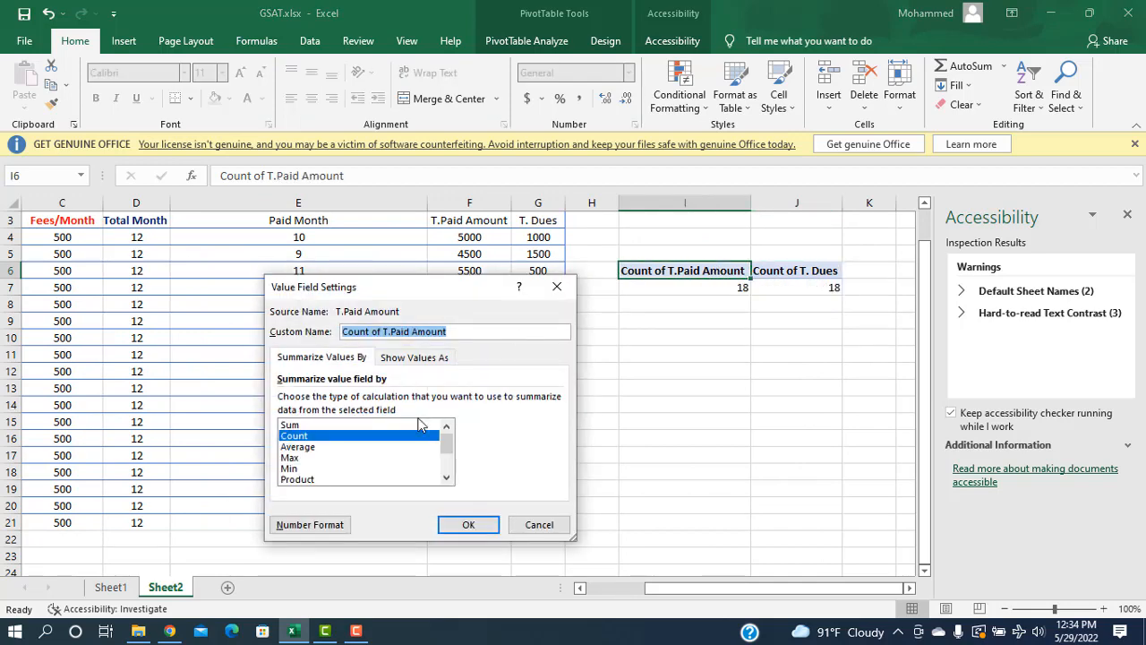
left_click(299, 446)
left_click(466, 525)
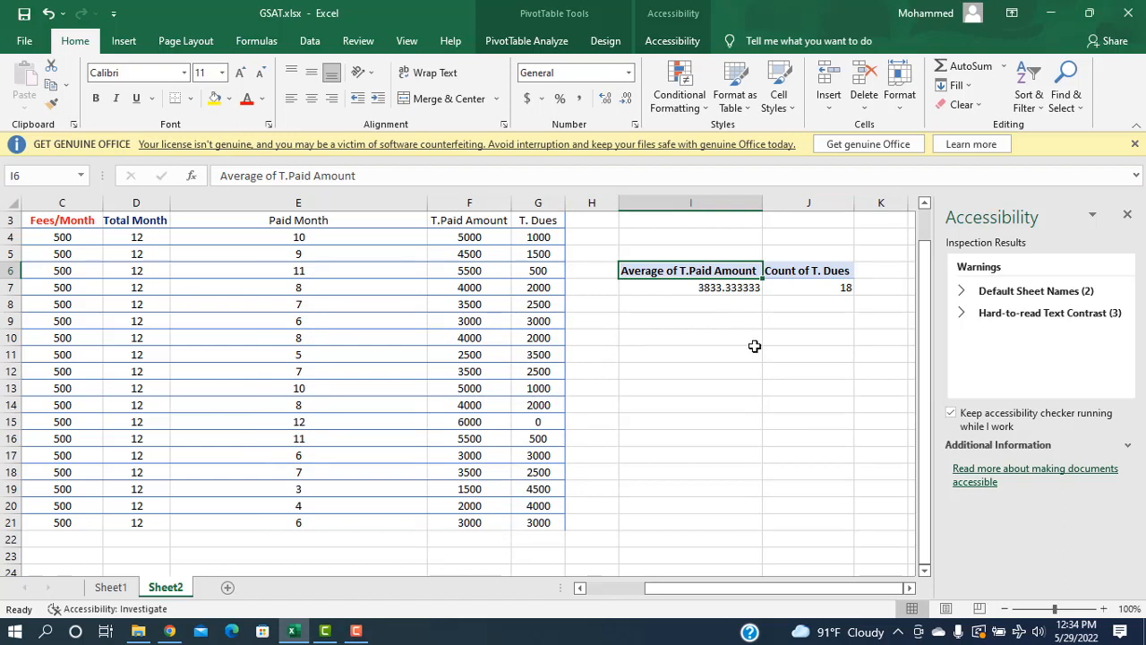
double_click(830, 271)
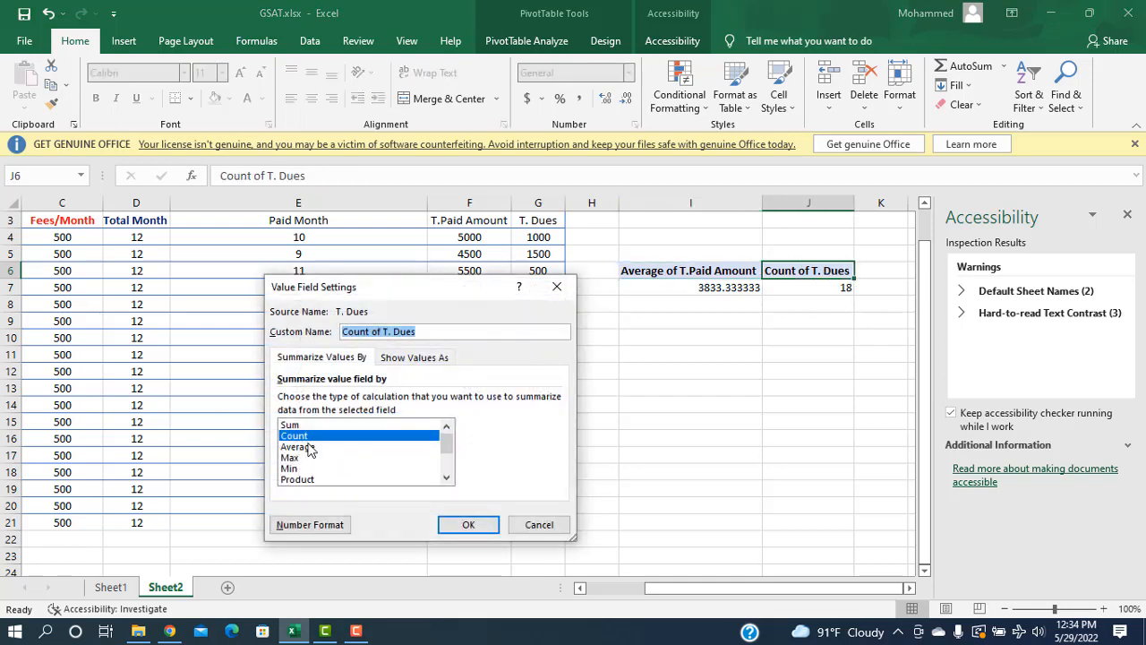
left_click(296, 446)
left_click(468, 525)
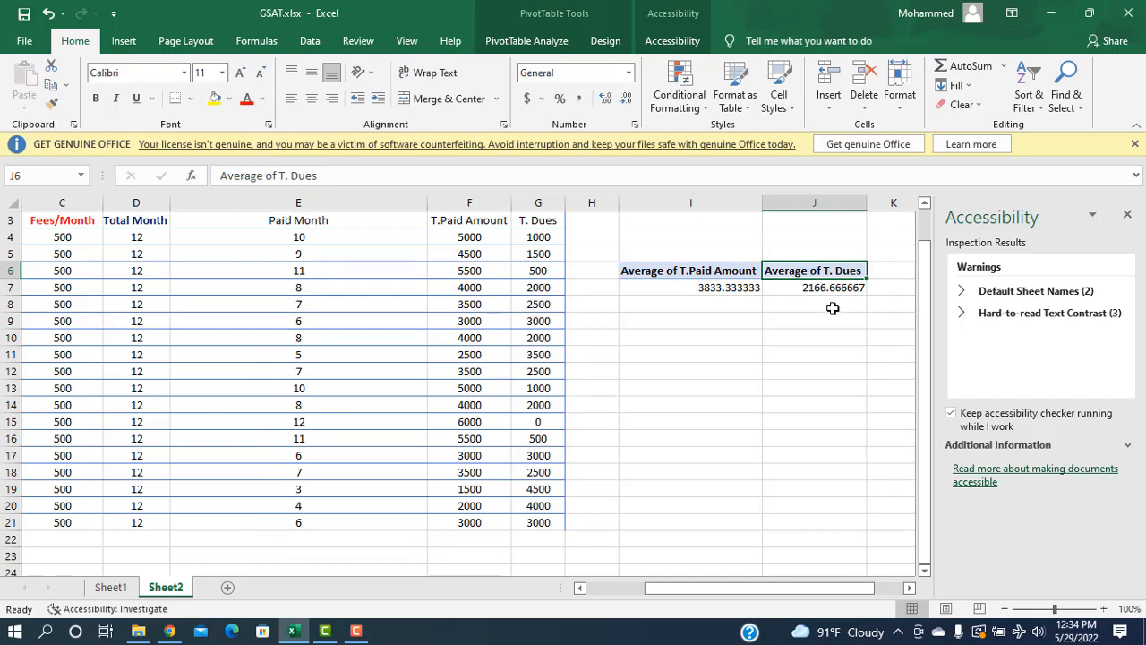
Change the PivotTable's T.Paid Amount and T. Dues value fields to summarize by Max
double_click(708, 276)
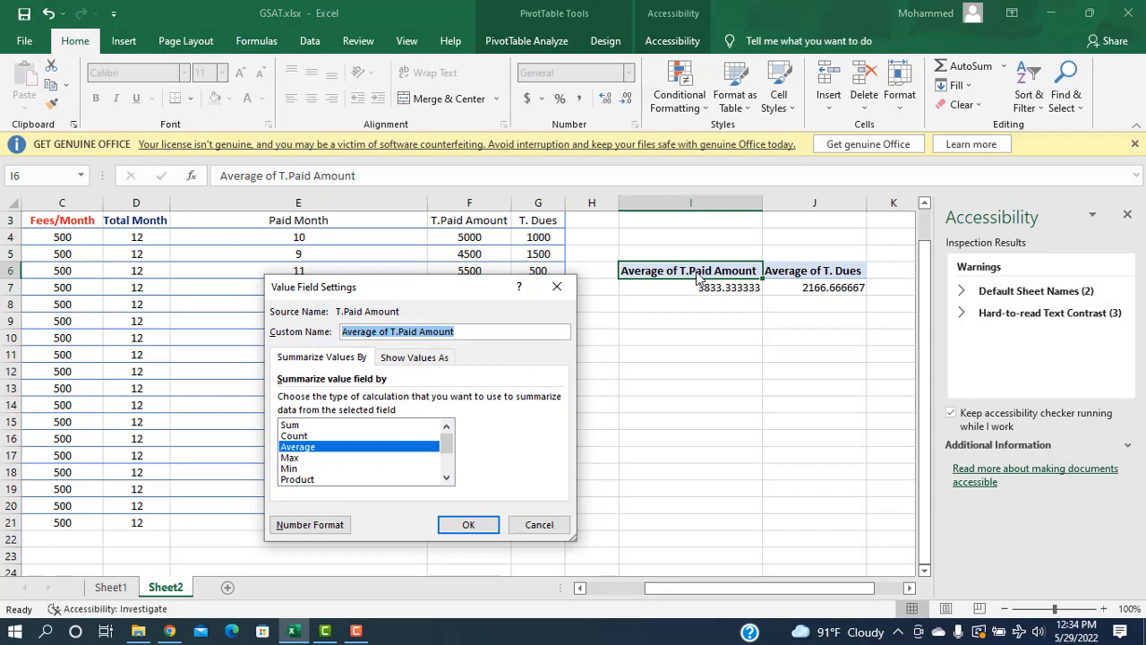
left_click(290, 458)
left_click(468, 525)
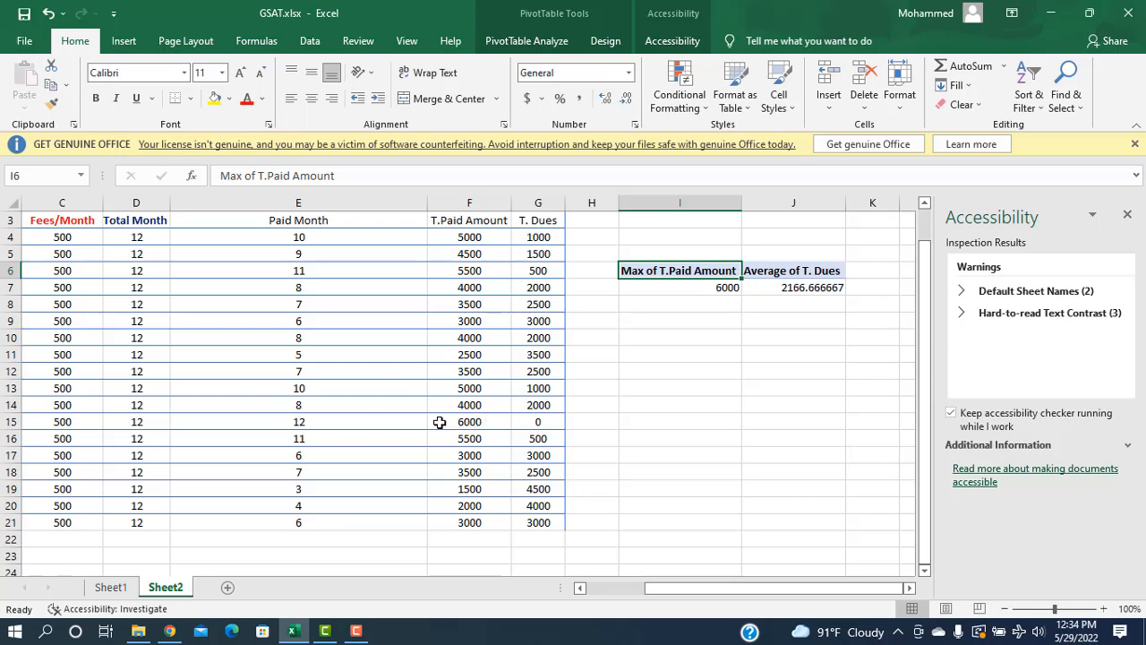
double_click(799, 271)
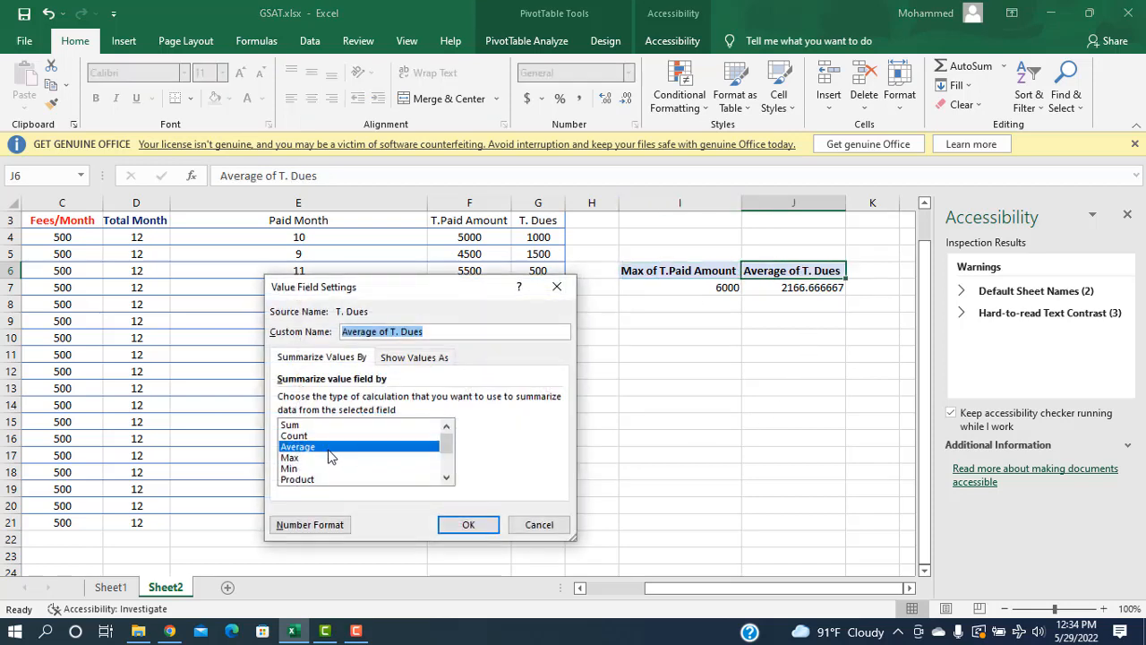
left_click(298, 458)
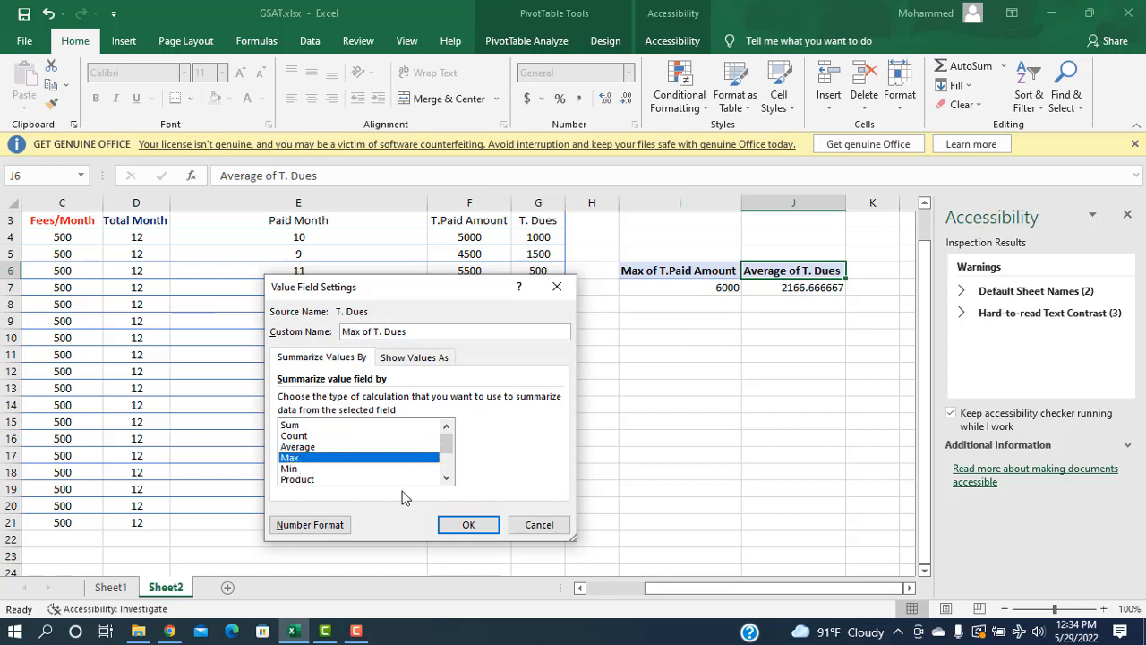
left_click(468, 524)
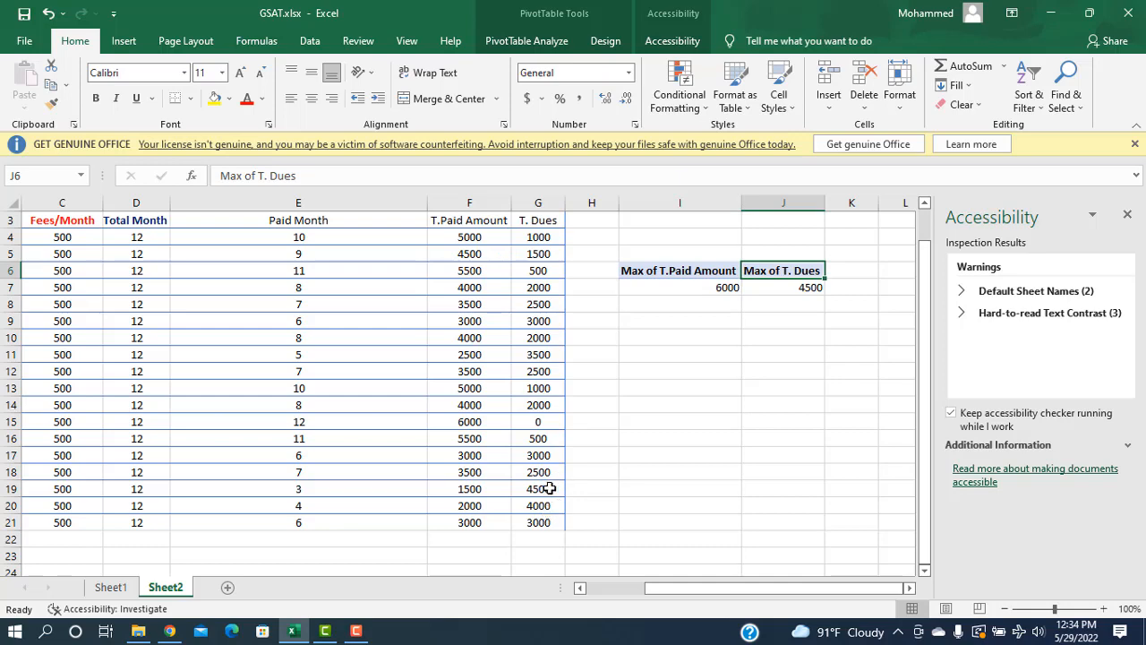
Change the PivotTable's T.Paid Amount and T. Dues value fields to summarize by Min
double_click(712, 278)
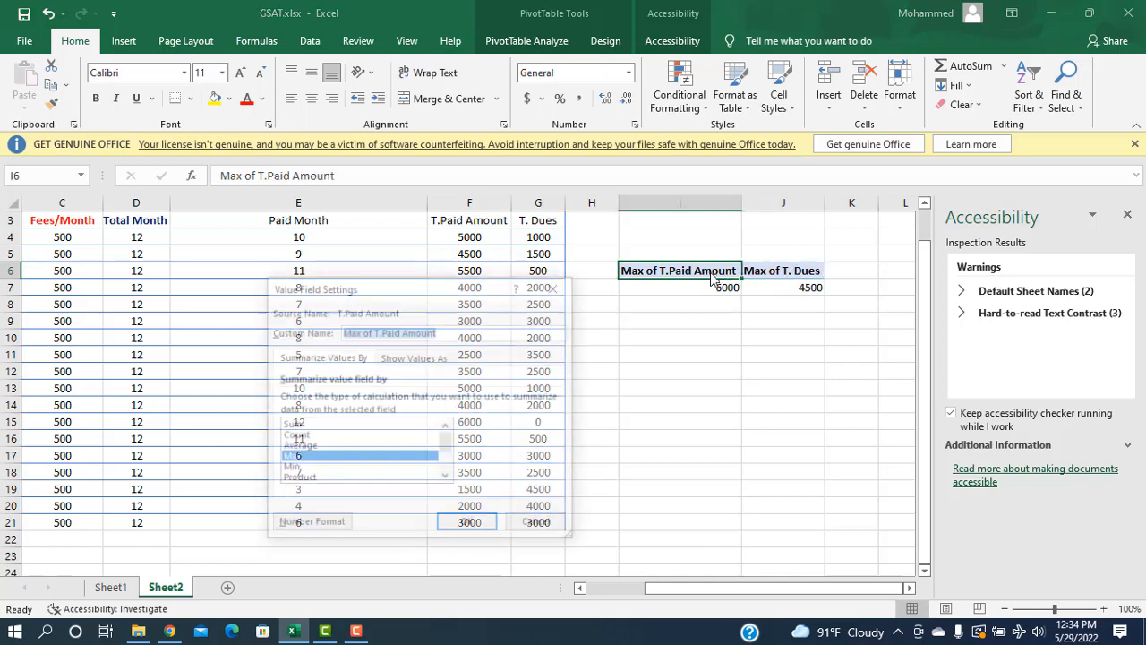
left_click(295, 468)
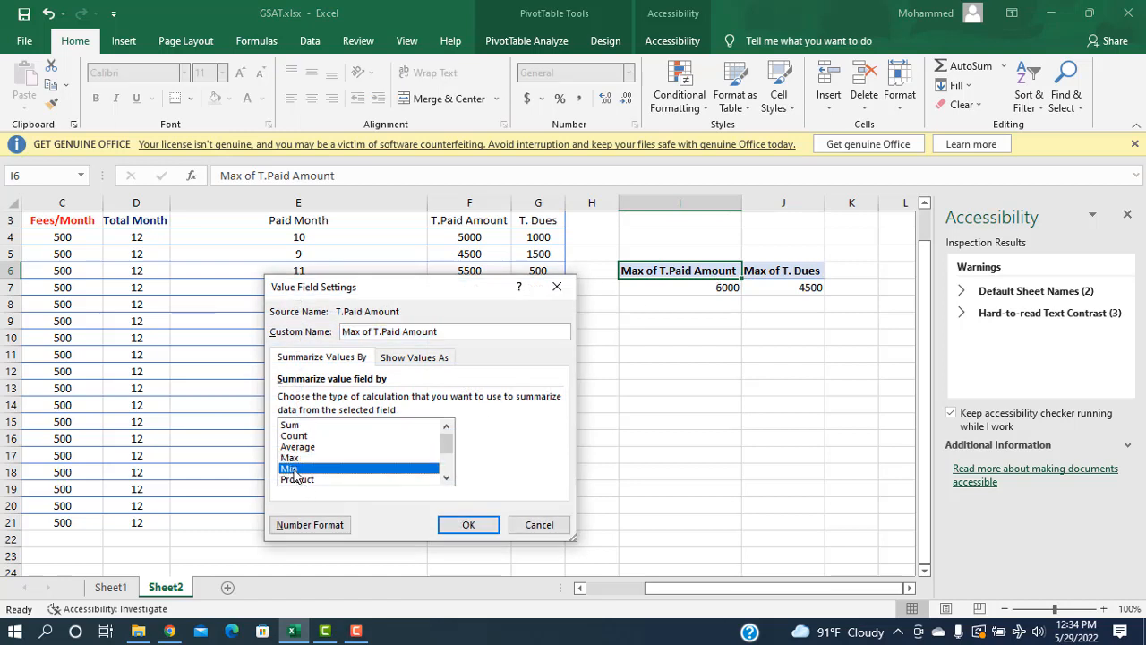
left_click(467, 525)
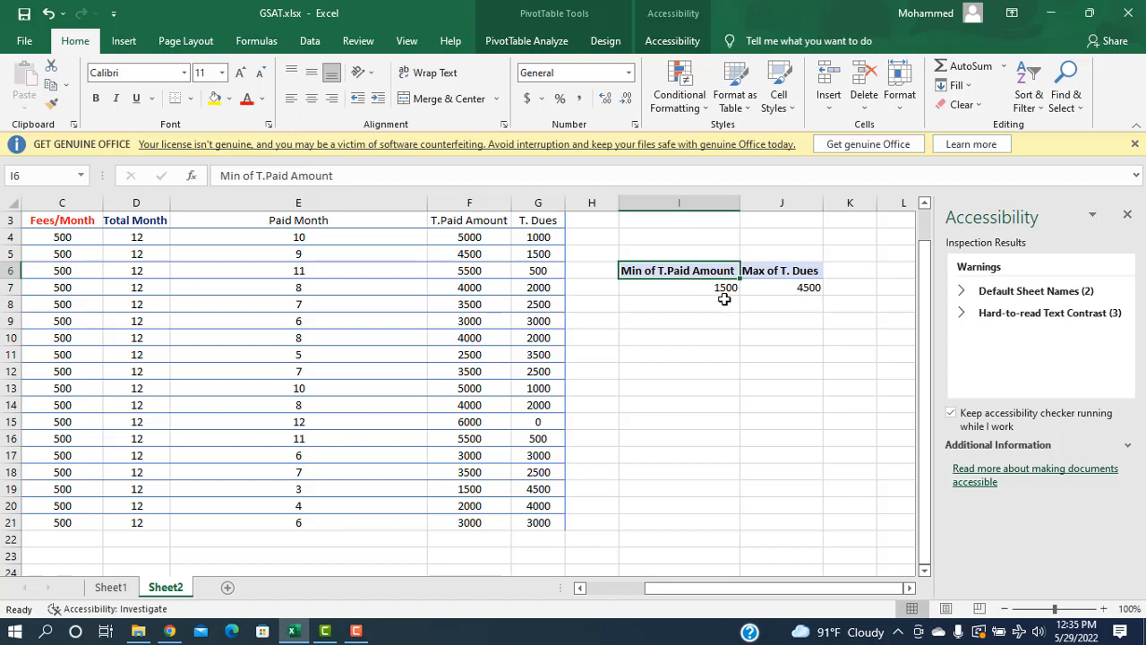
double_click(809, 275)
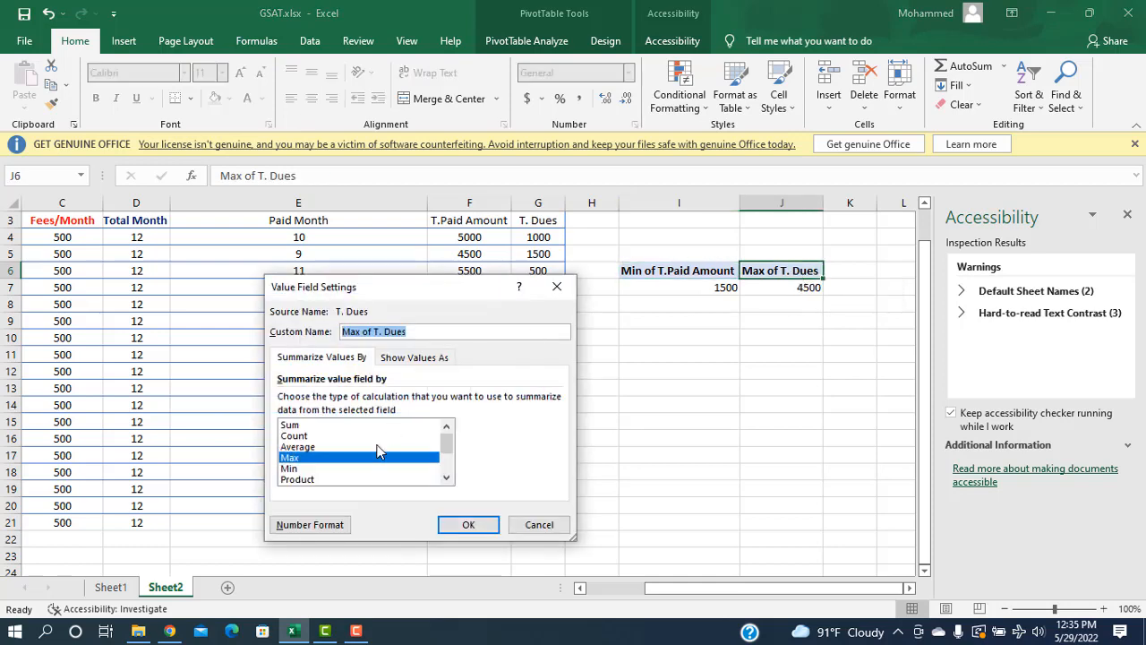
left_click(290, 469)
left_click(468, 525)
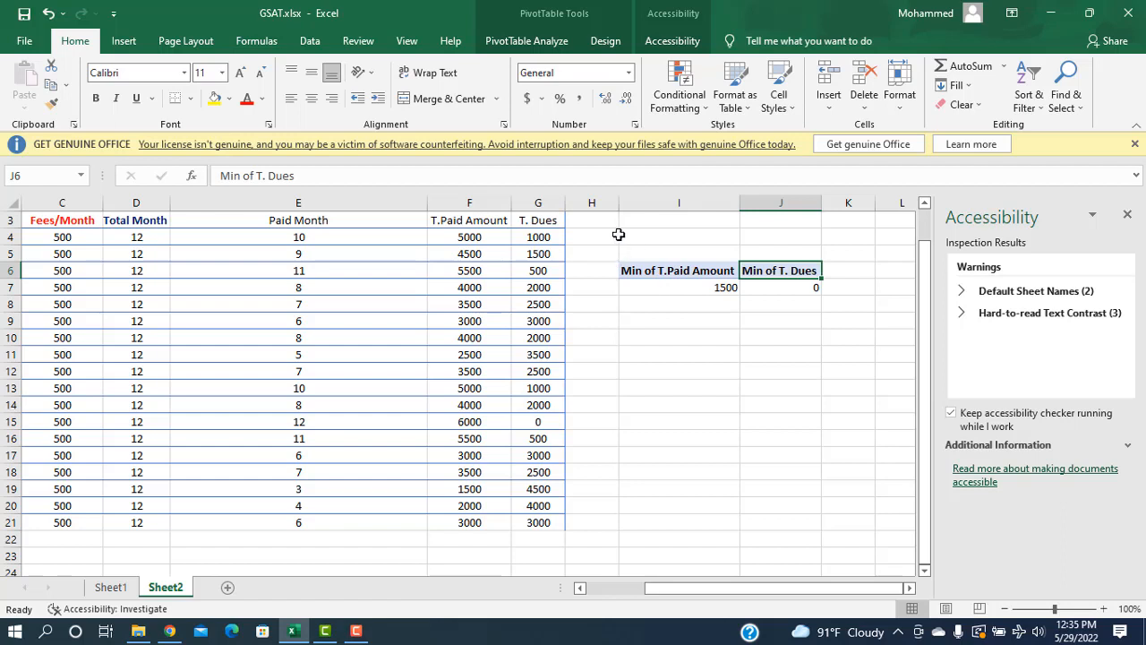
Delete the PivotTable beside the member fee table by clearing the range I5:J8
left_click_drag(618, 234, 815, 309)
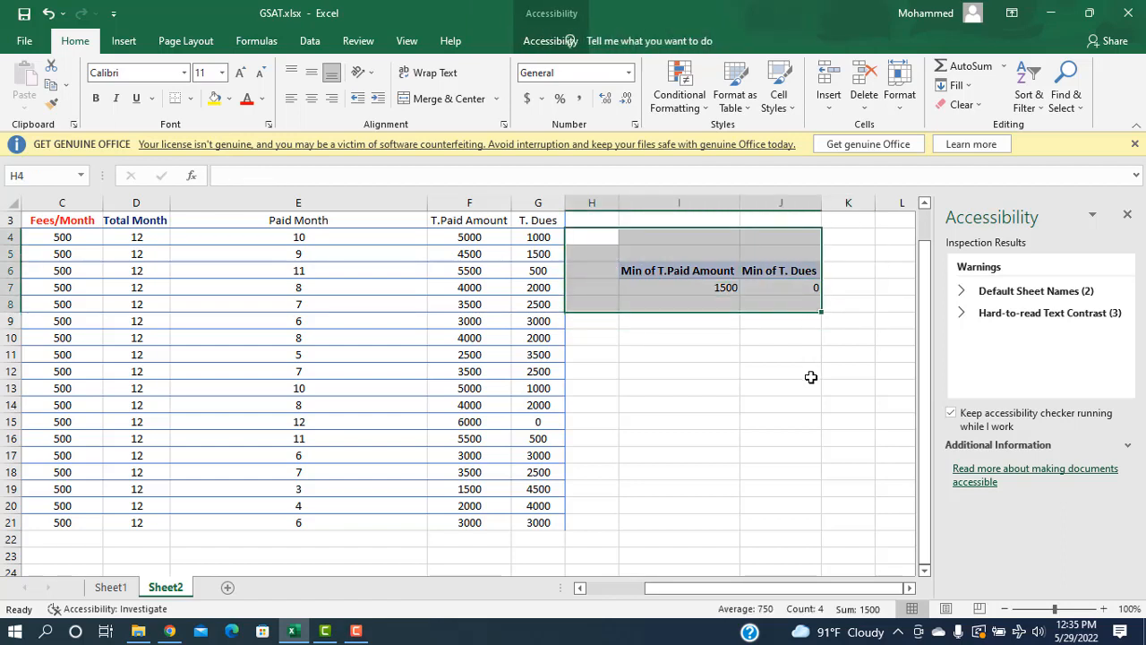
left_click(810, 377)
left_click_drag(624, 255, 817, 301)
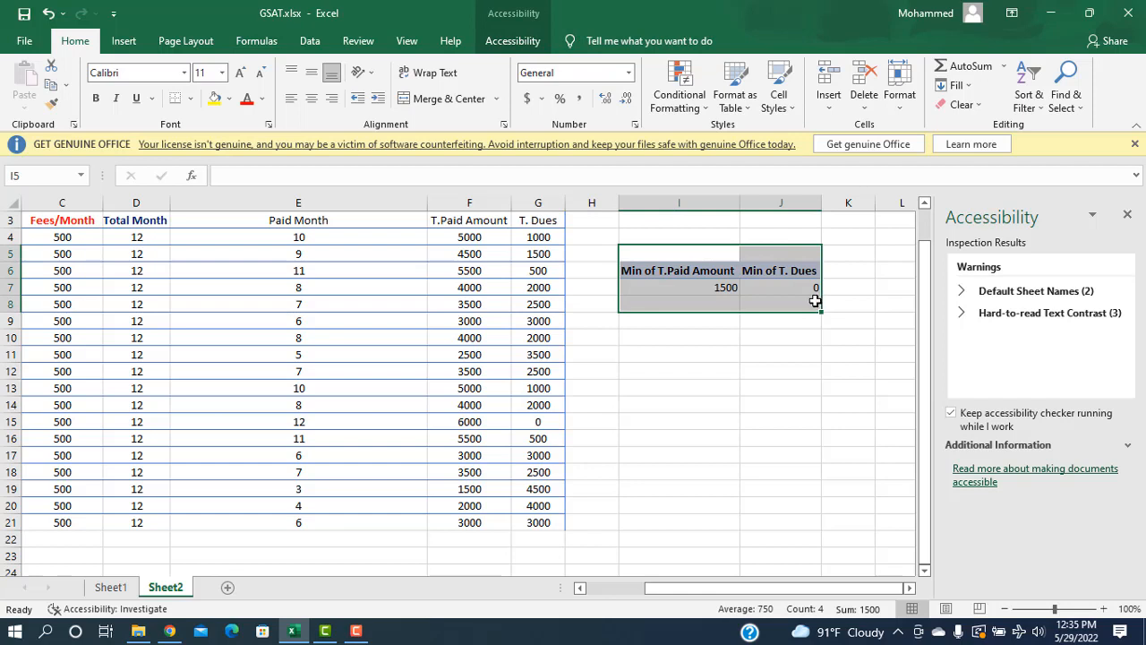
key("Delete")
Insert a PivotTable from Sheet2!$A$3:$G$21 into the existing worksheet at cell I5
left_click(216, 312)
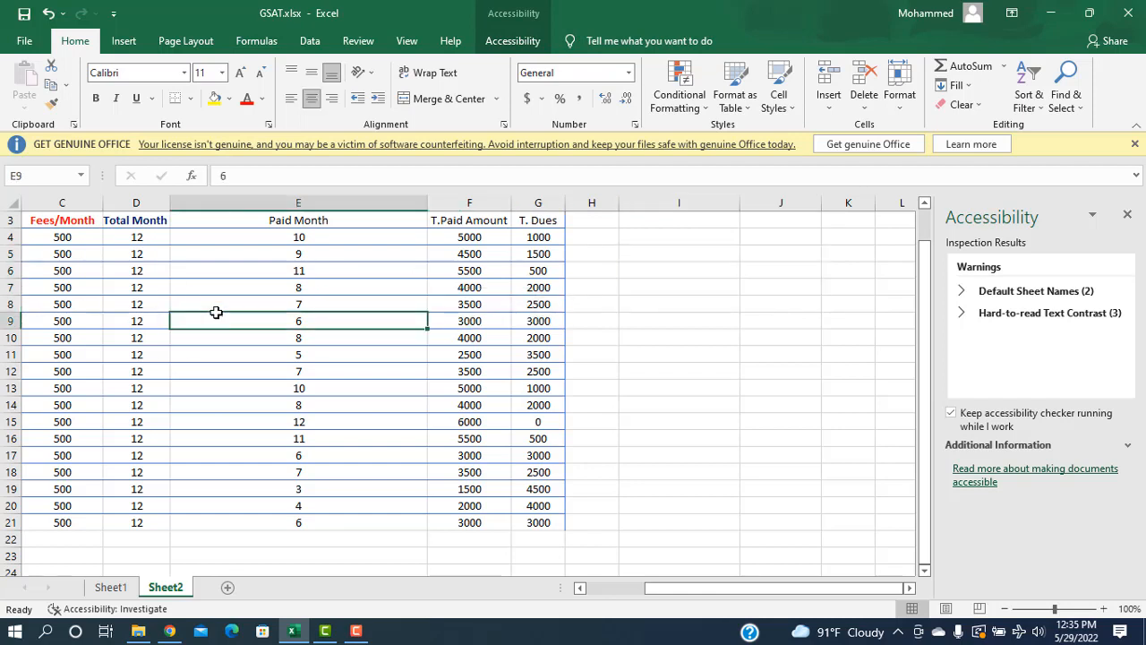
left_click(112, 43)
left_click(30, 79)
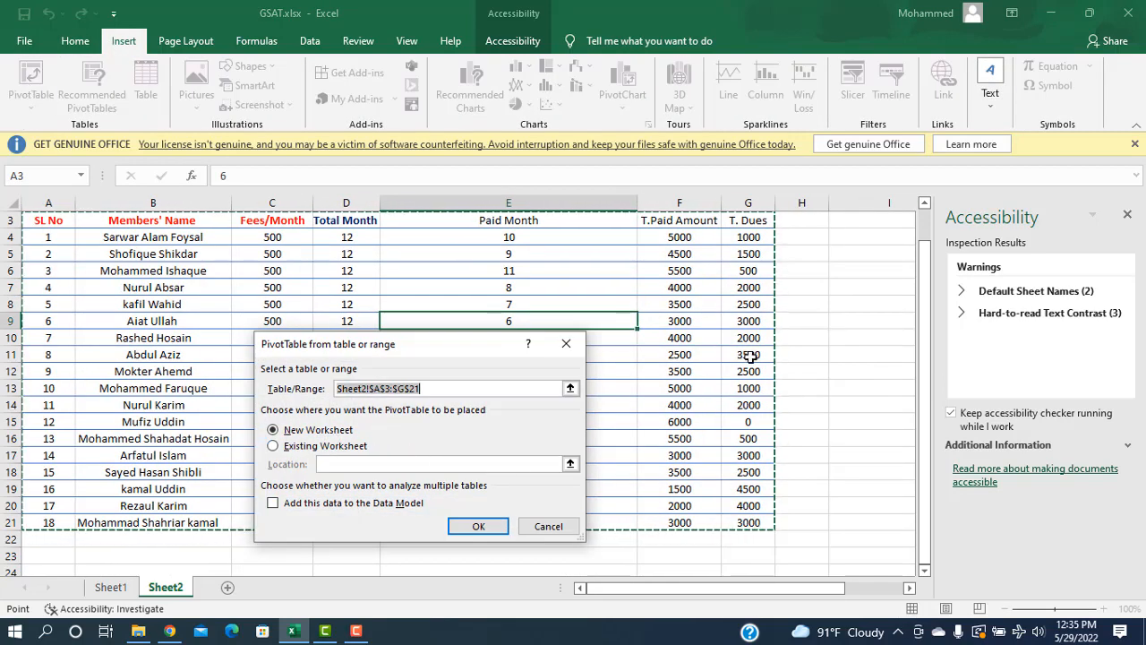
left_click(273, 445)
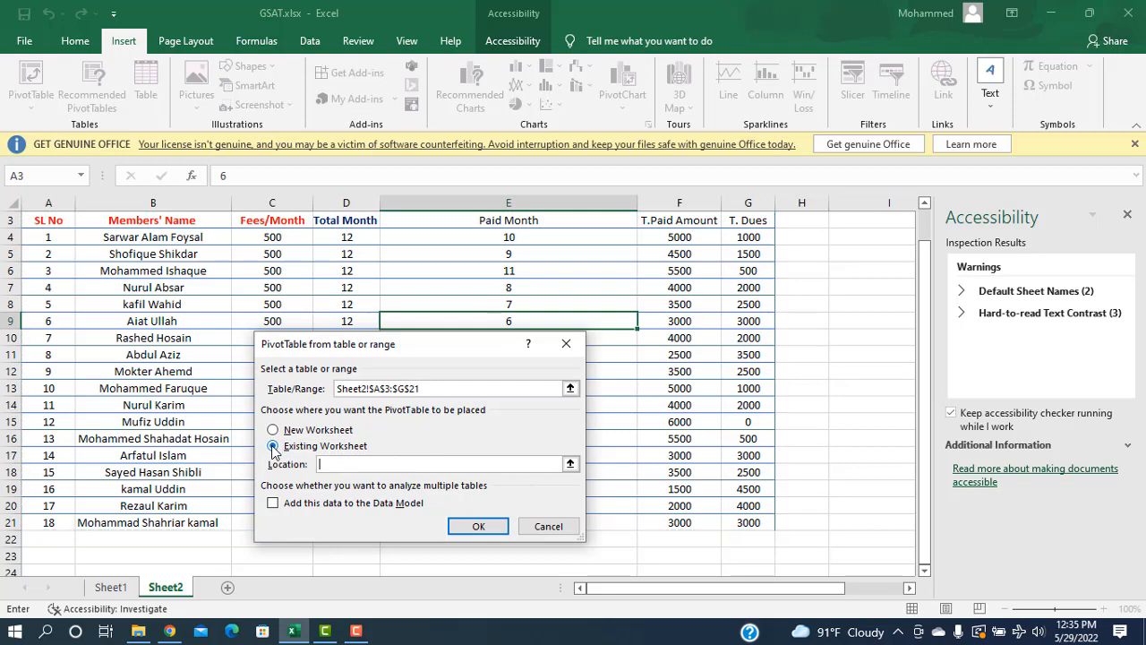
left_click(841, 256)
left_click(479, 527)
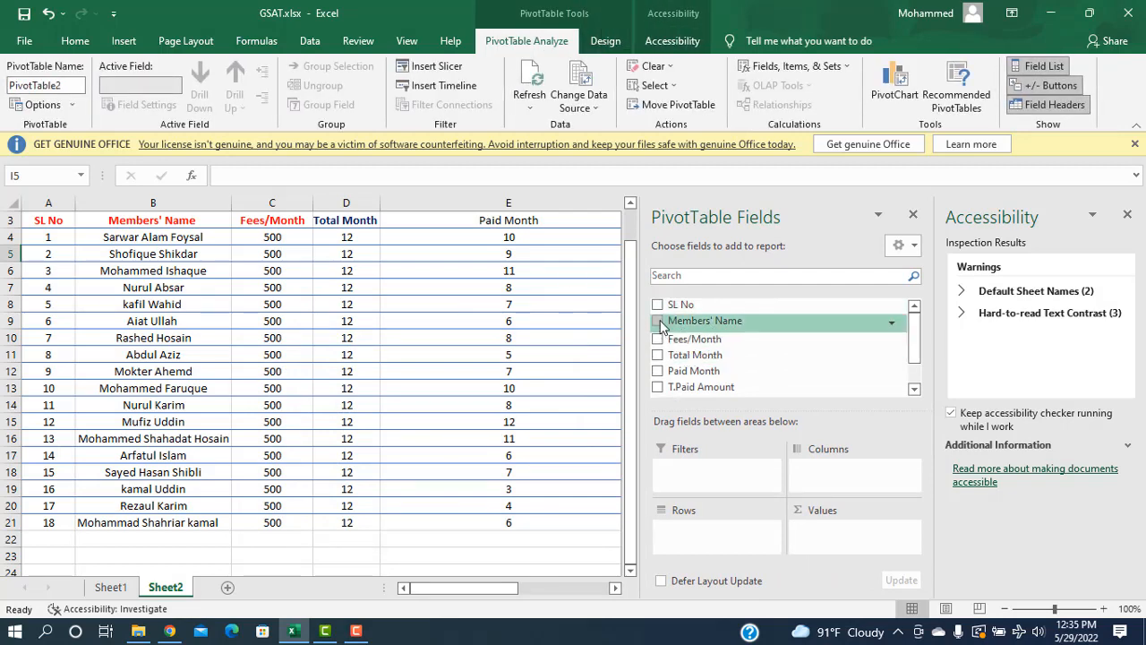
Add Members' Name as rows and Paid Month, T.Paid Amount and T. Dues as summed values, and close the field list
left_click(659, 323)
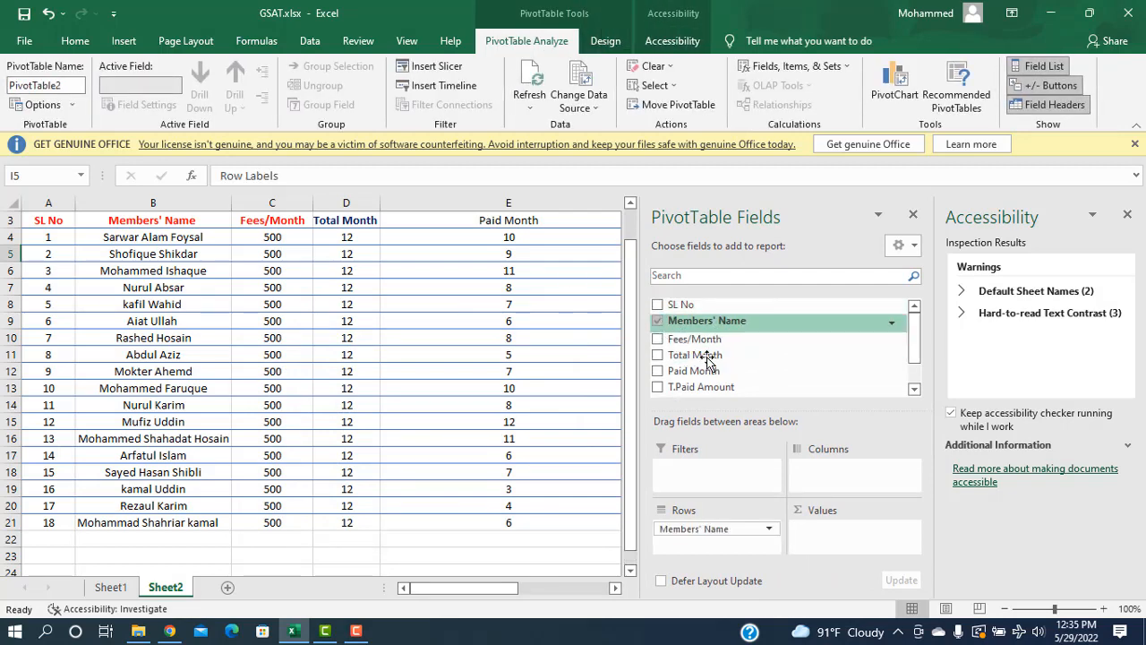
left_click(659, 370)
left_click(660, 386)
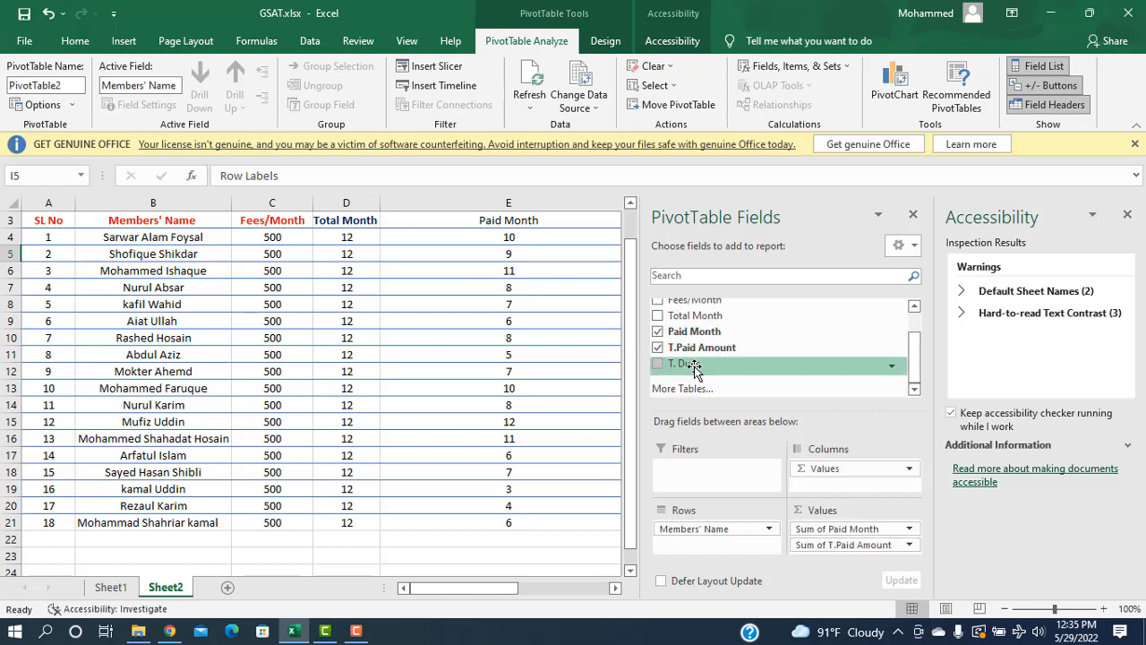
left_click(658, 366)
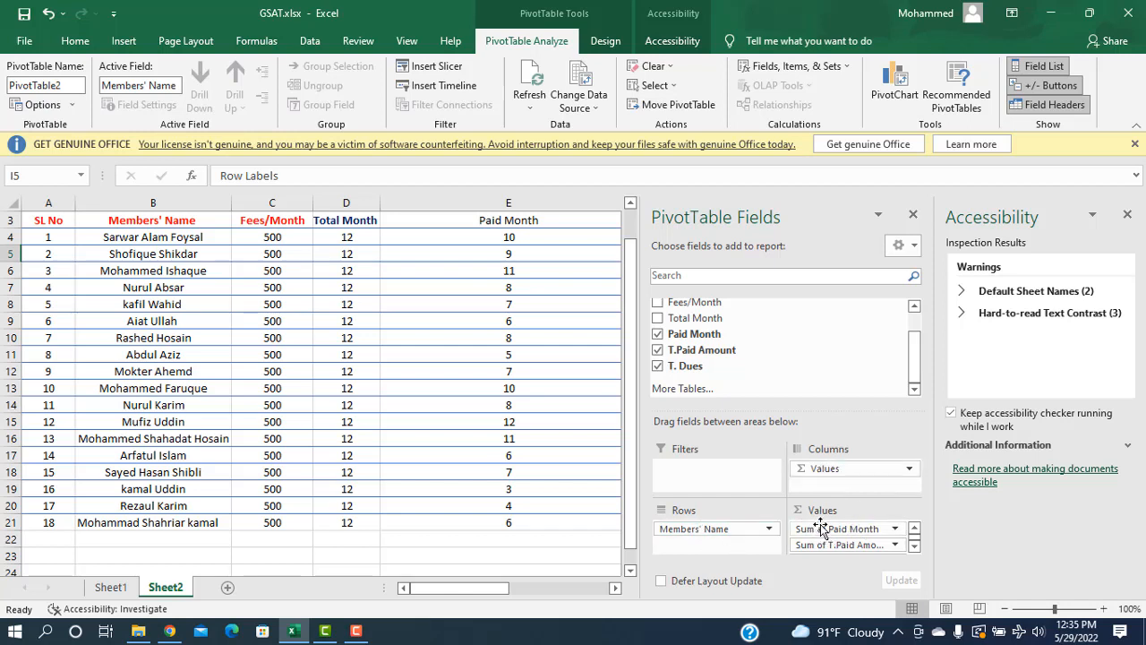
scroll(871, 548, "down", 1)
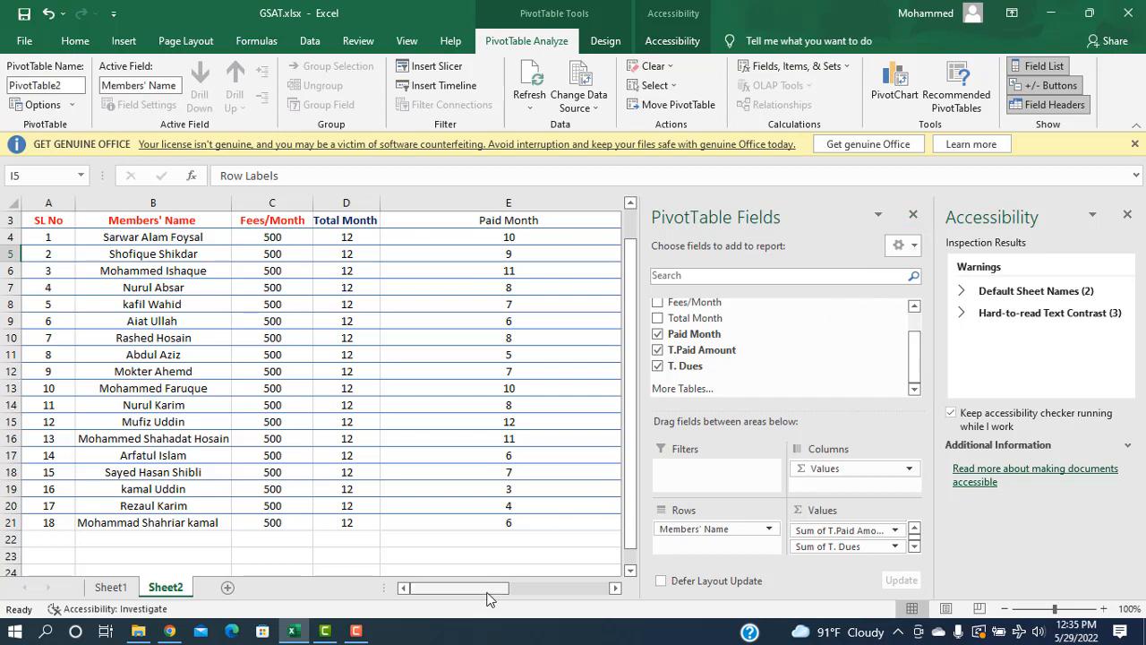
left_click_drag(492, 594, 602, 606)
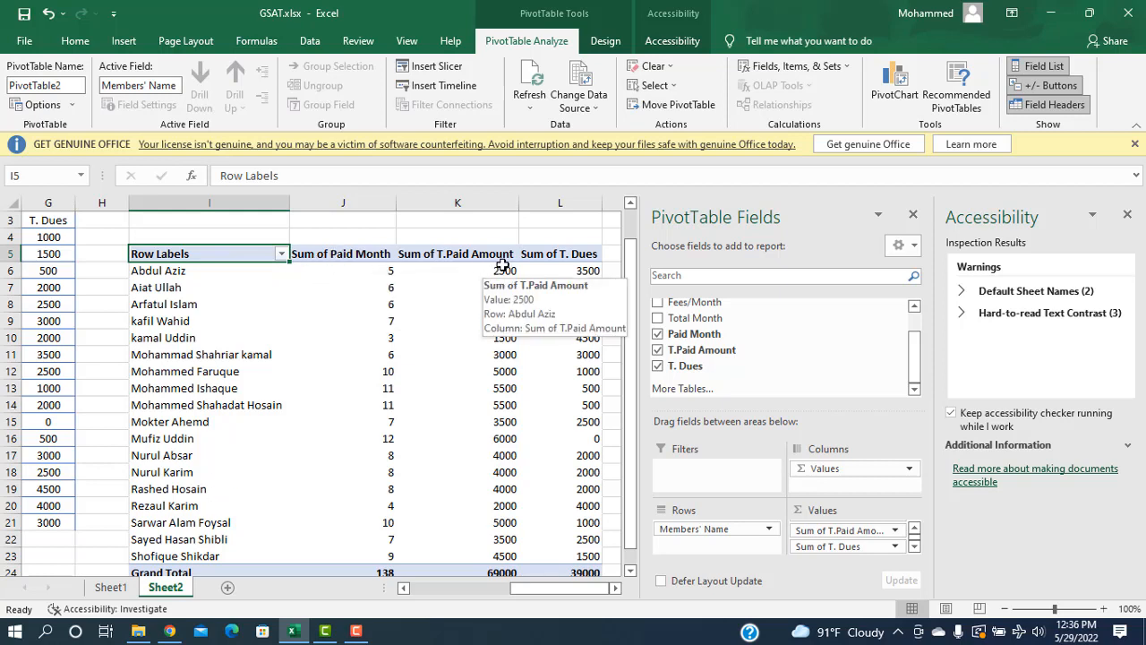
left_click(910, 216)
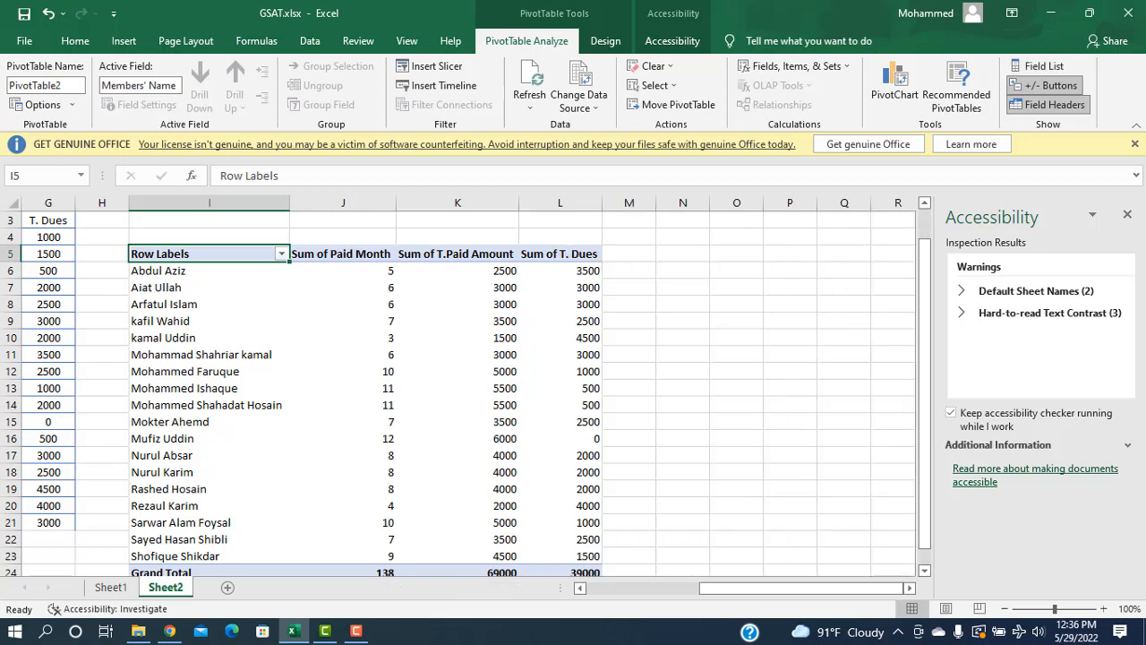
Compare the new PivotTable's member rows and grand totals with the source fee table
scroll(654, 524, "down", 1)
left_click_drag(744, 589, 707, 593)
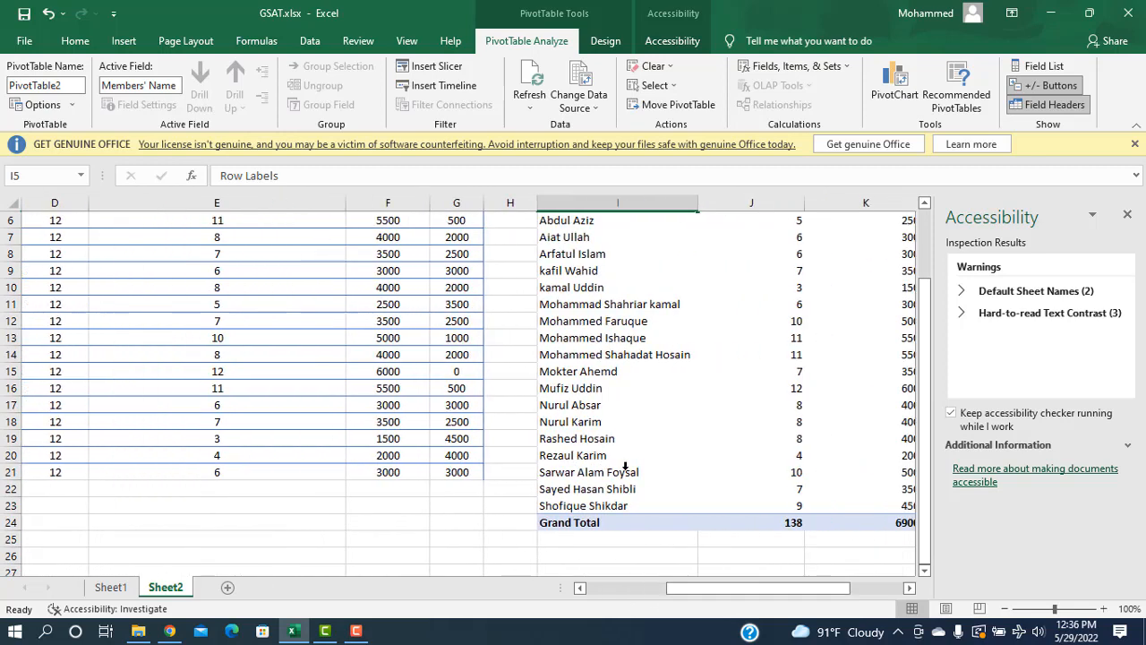
scroll(625, 455, "up", 1)
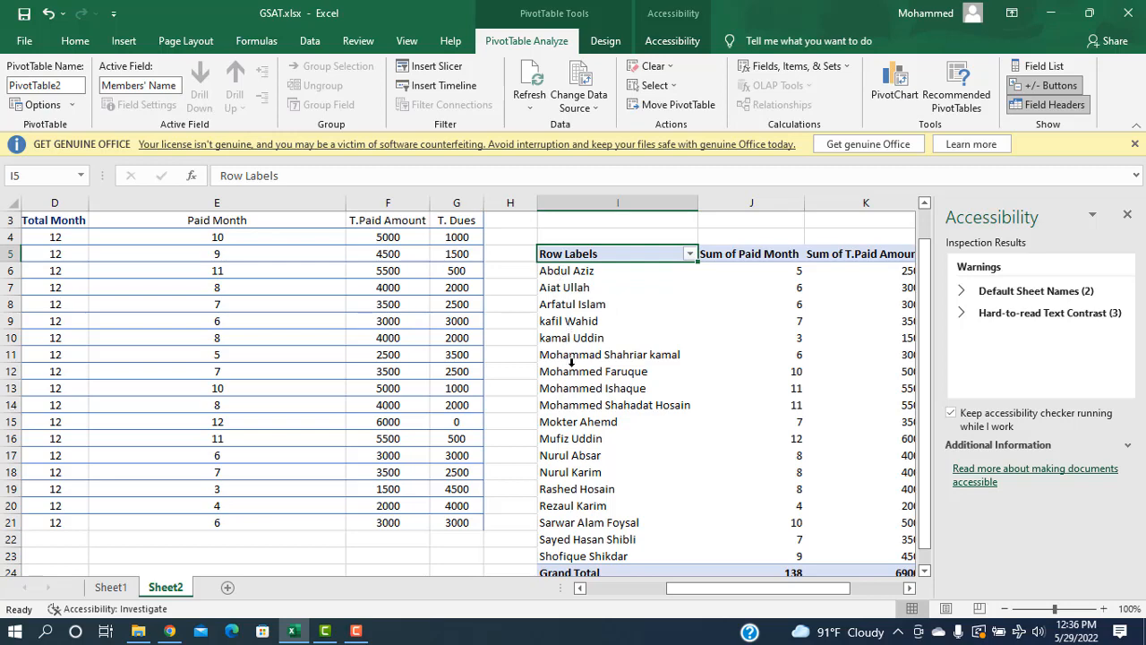
left_click_drag(707, 588, 582, 589)
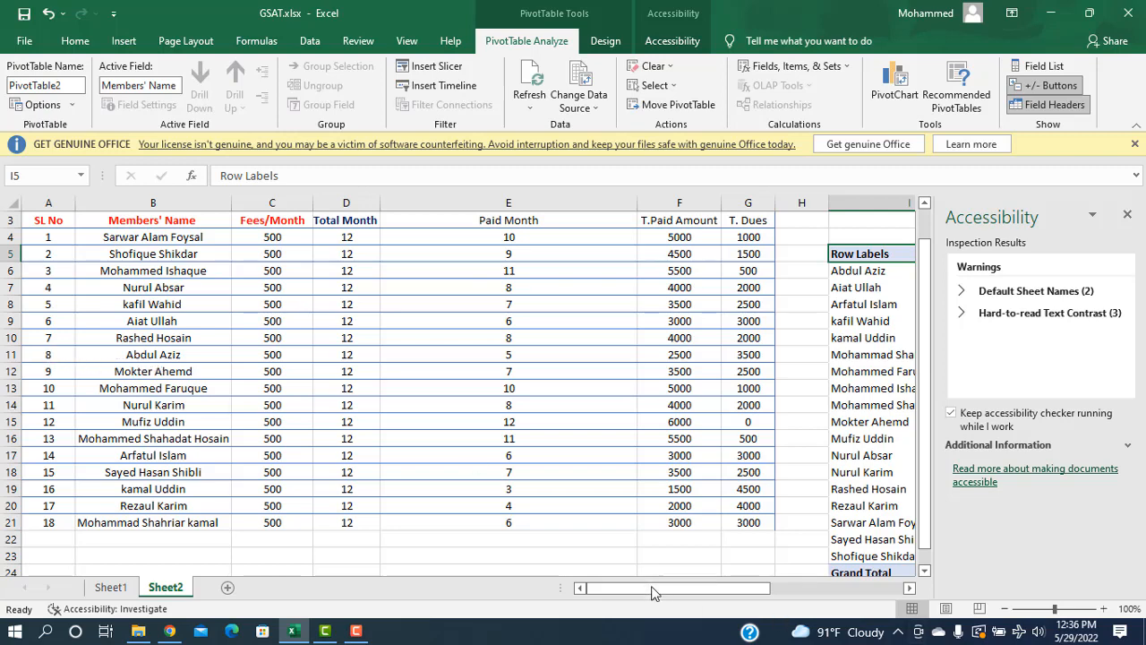
left_click_drag(712, 589, 752, 589)
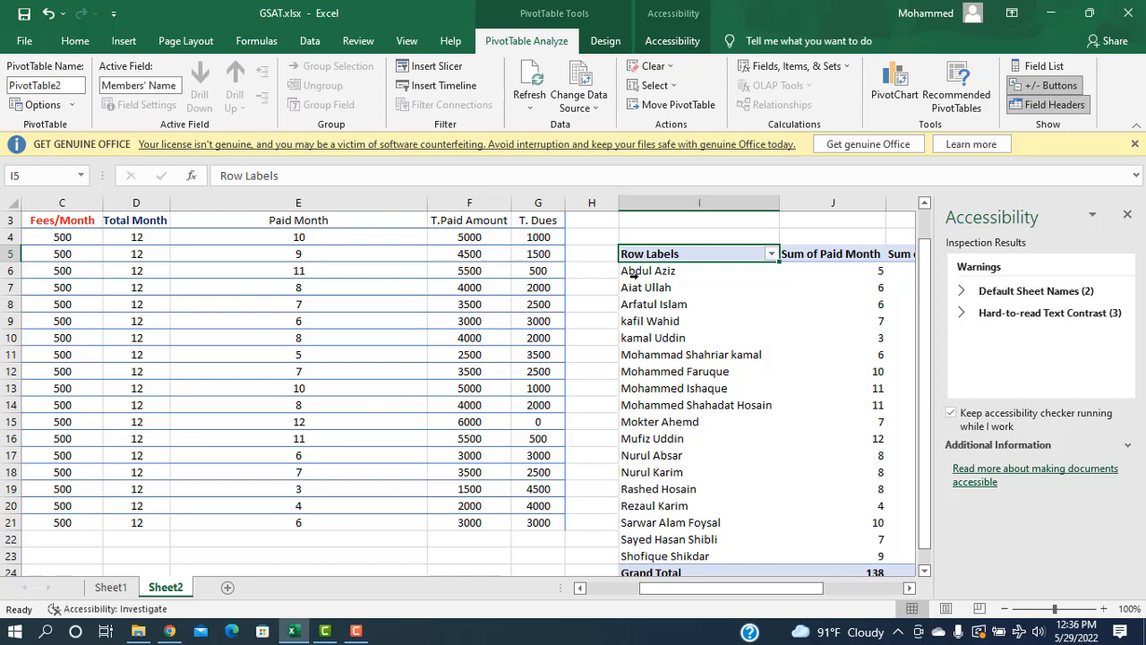
scroll(671, 381, "down", 2)
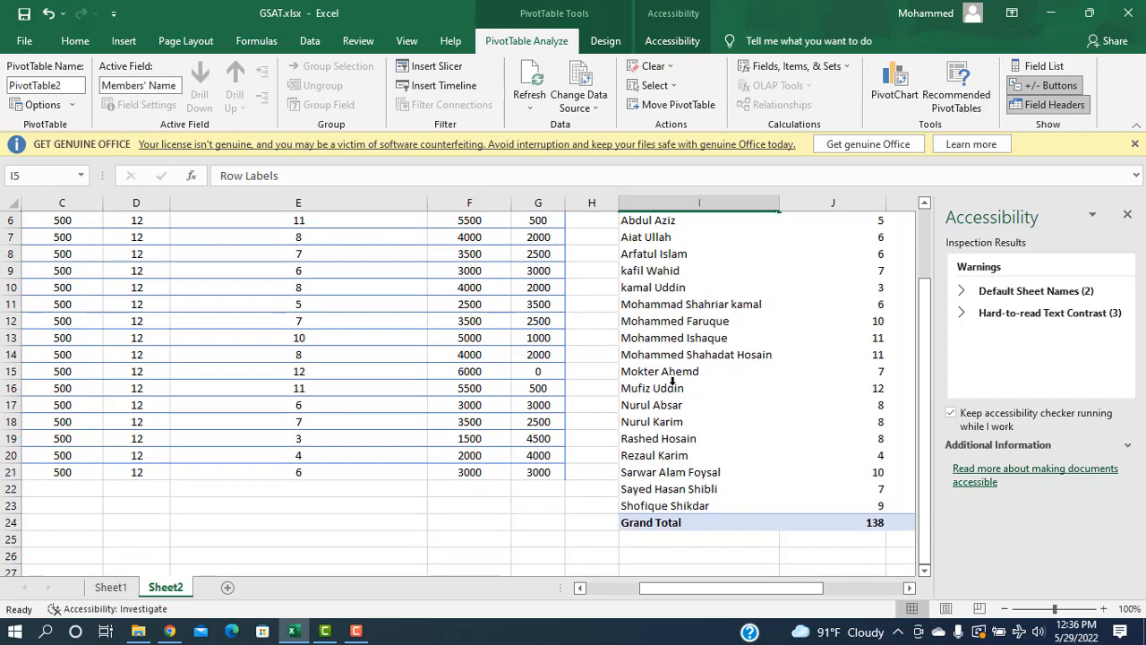
scroll(676, 421, "up", 3)
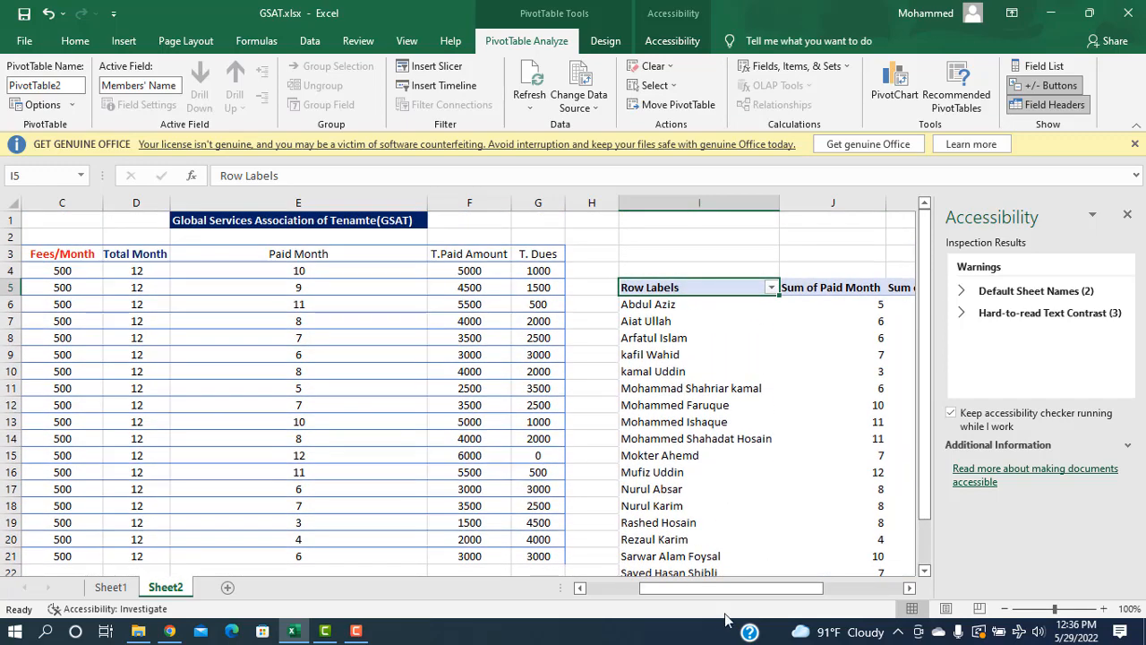
left_click_drag(736, 590, 746, 591)
left_click_drag(641, 593, 504, 582)
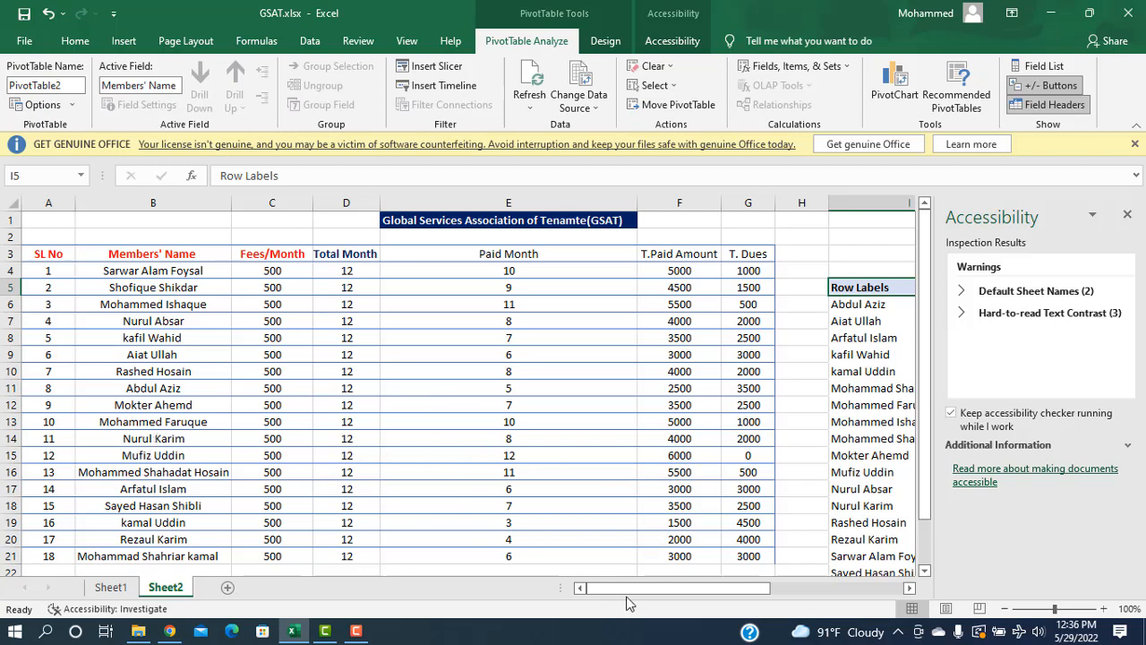
left_click_drag(636, 588, 689, 596)
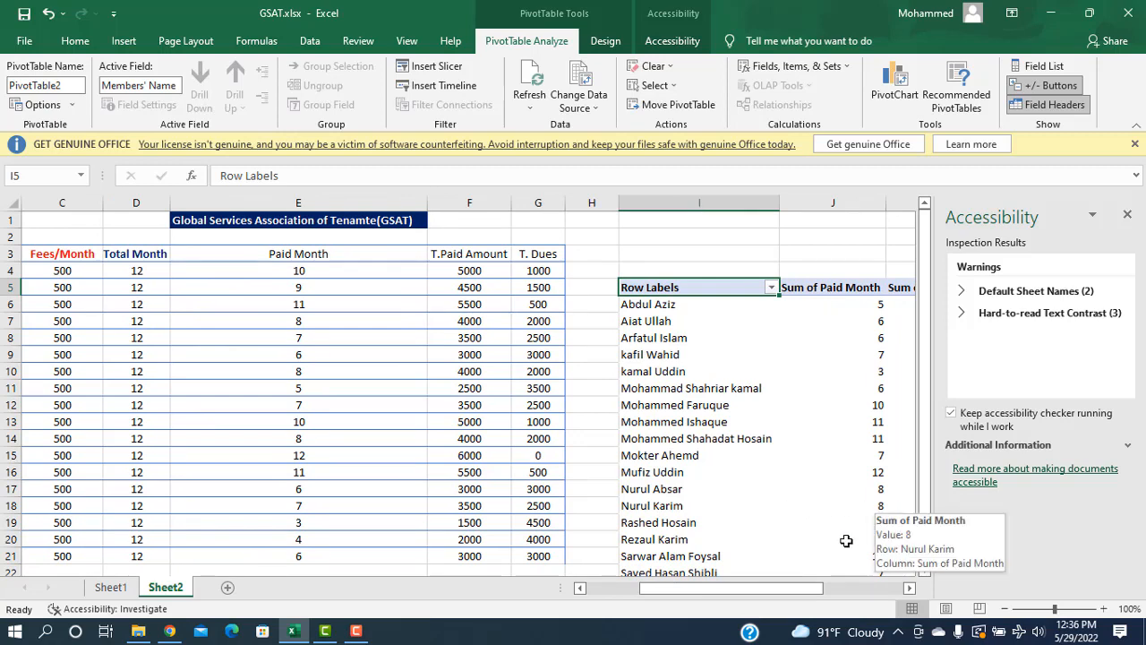
Change the PivotTable's Paid Month value field to summarize by Count
left_click_drag(695, 589, 761, 593)
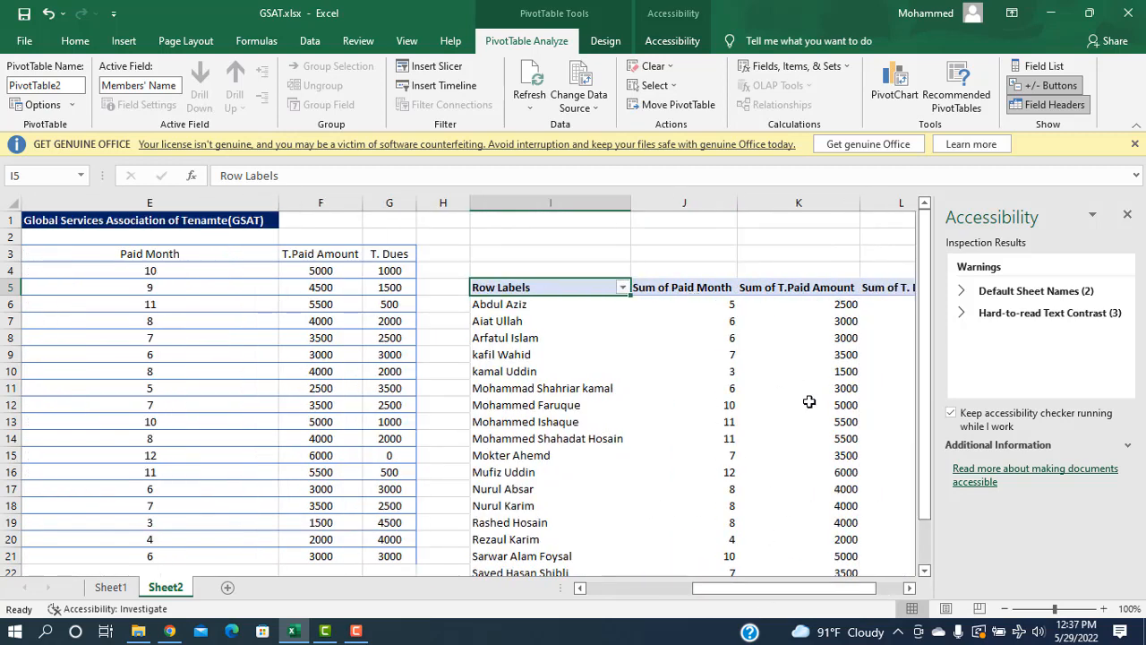
scroll(779, 475, "down", 1)
left_click_drag(763, 591, 780, 593)
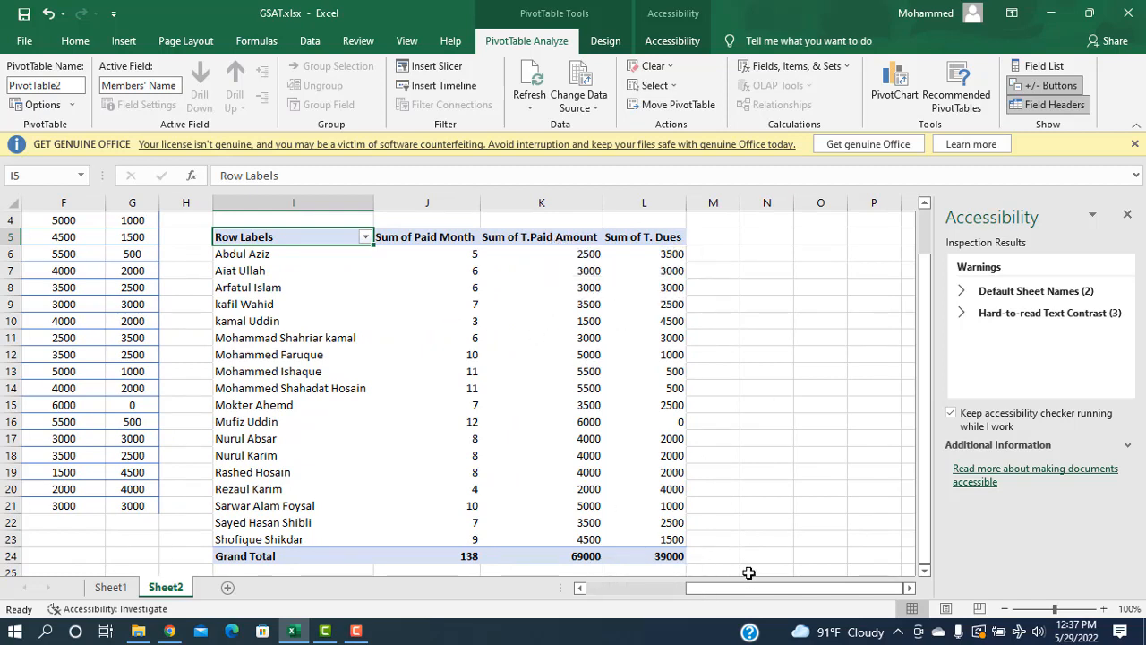
mouse_move(755, 594)
left_mouse_down()
mouse_move(747, 598)
mouse_move(758, 596)
left_mouse_up()
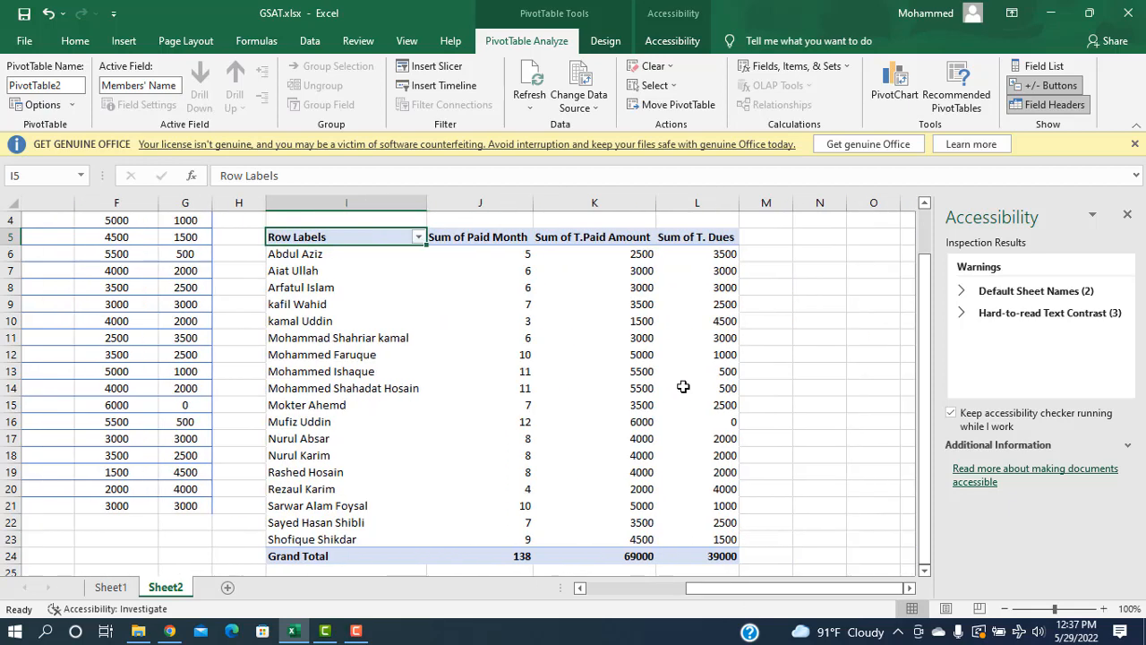
double_click(445, 239)
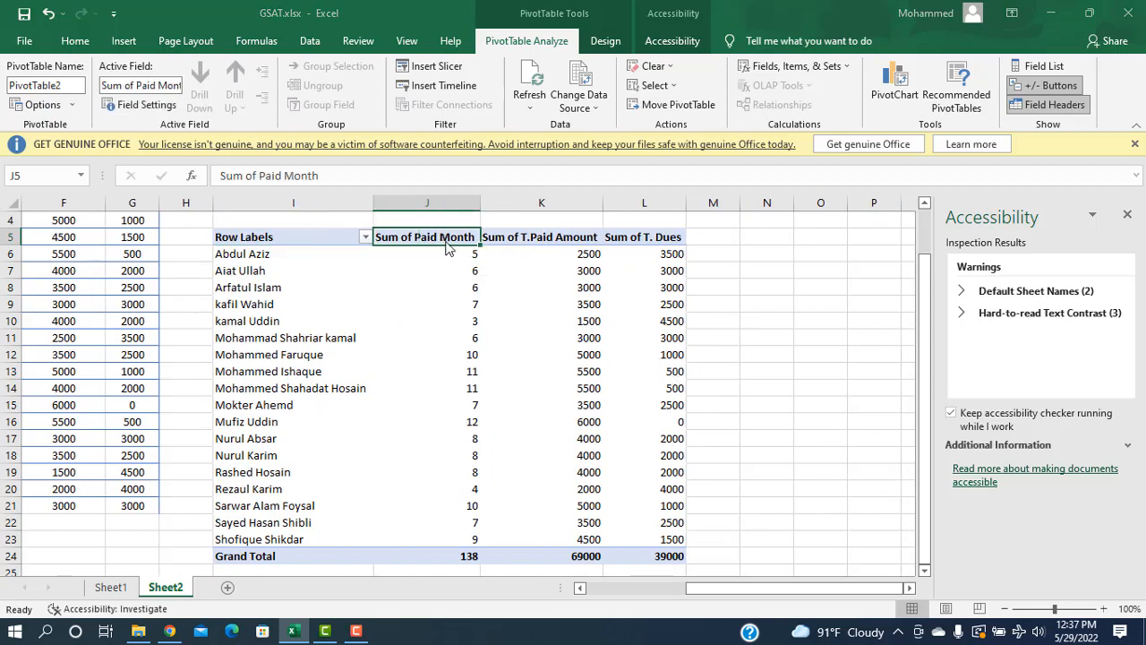
left_click(305, 438)
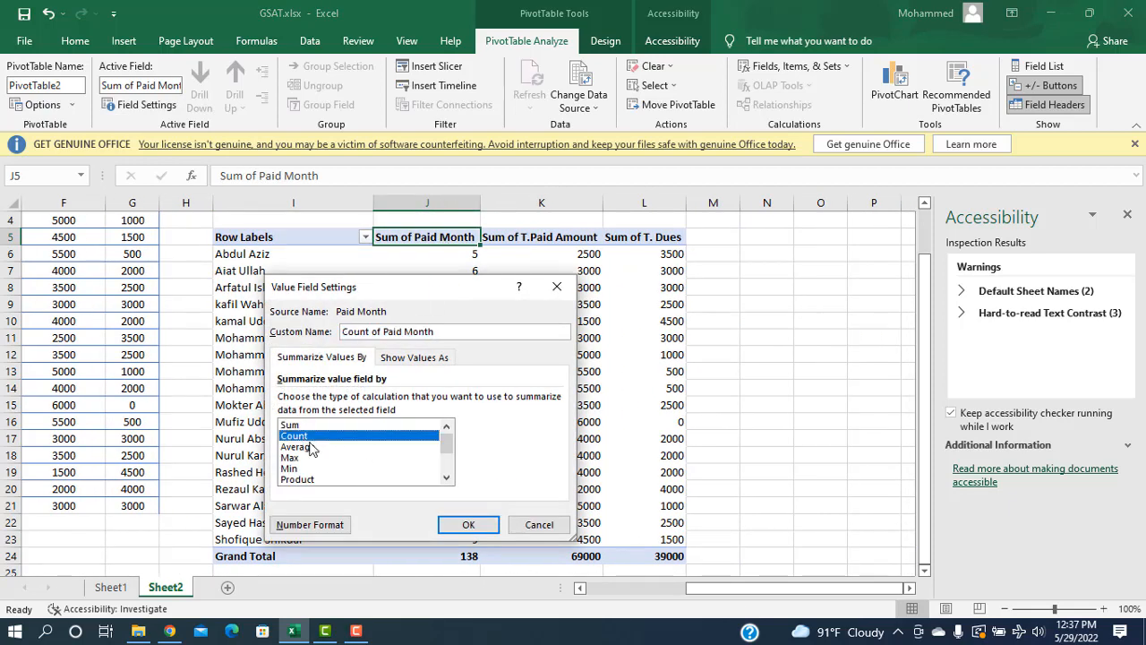
left_click(466, 527)
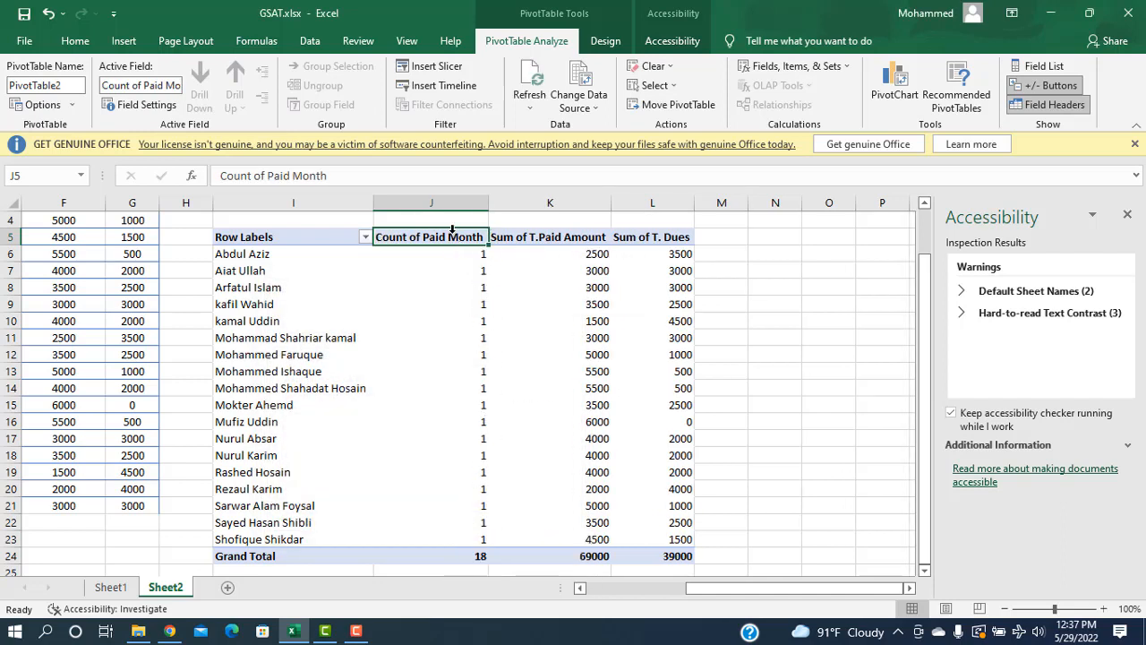
Summarize the Paid Month value field by Max and check its grand total
left_click(452, 233)
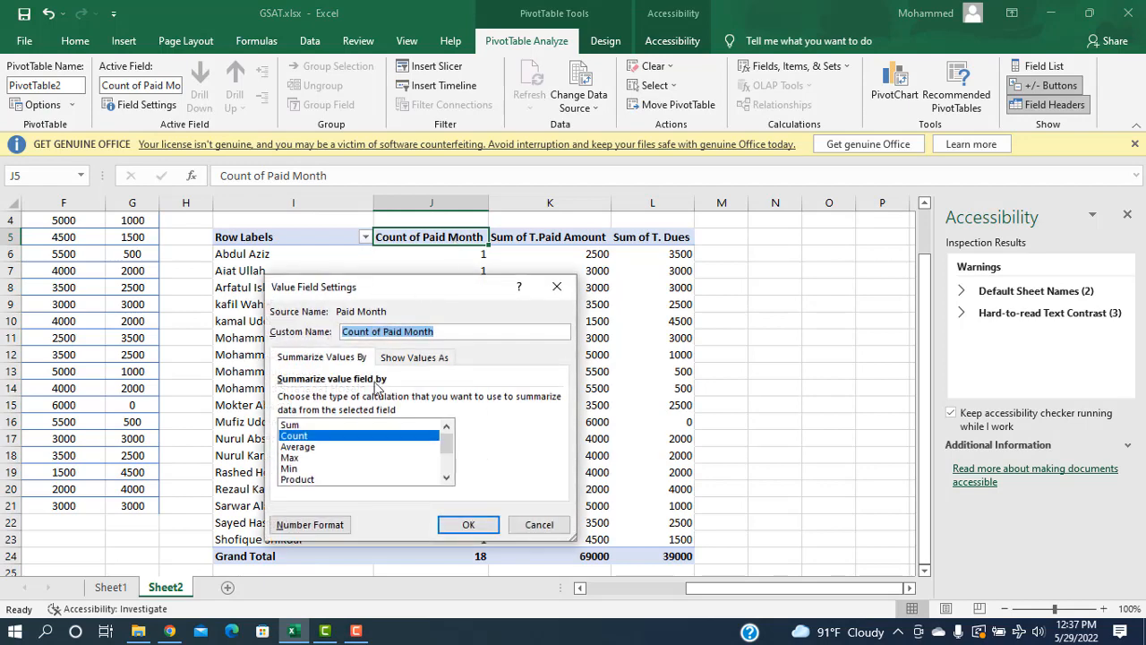
left_click(303, 458)
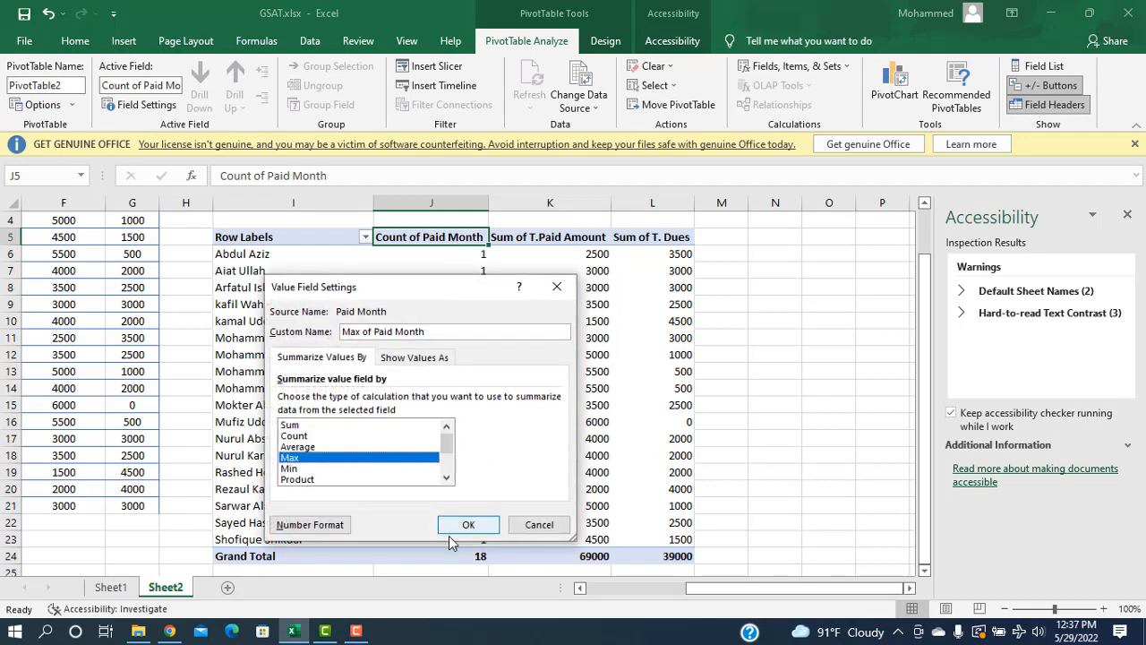
left_click(469, 525)
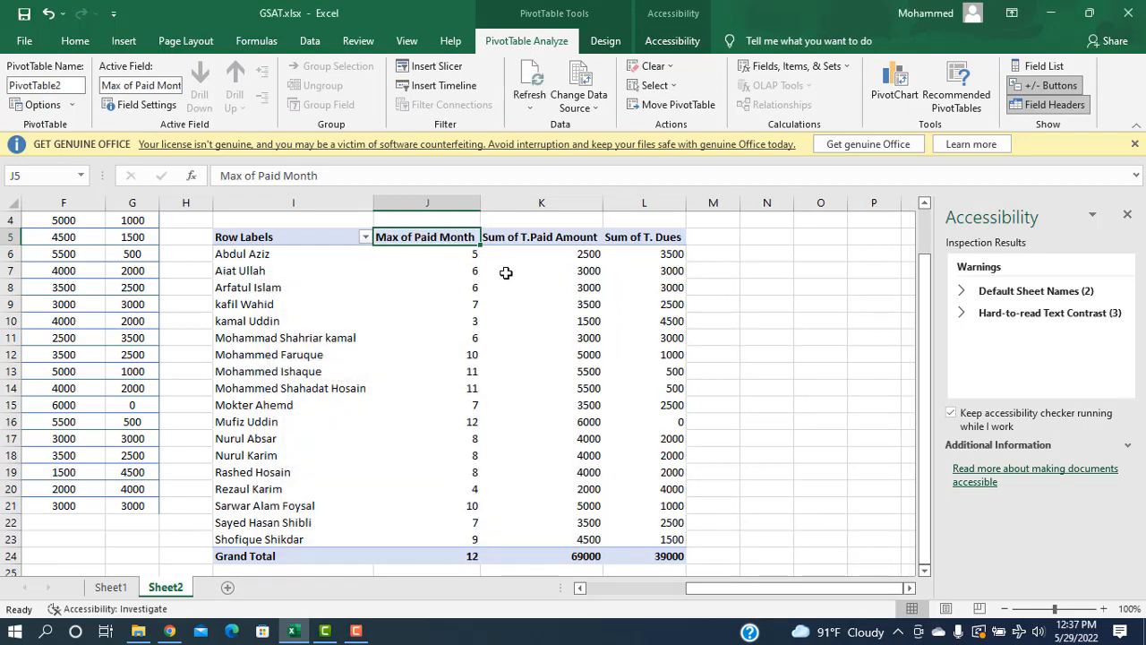
scroll(479, 376, "down", 2)
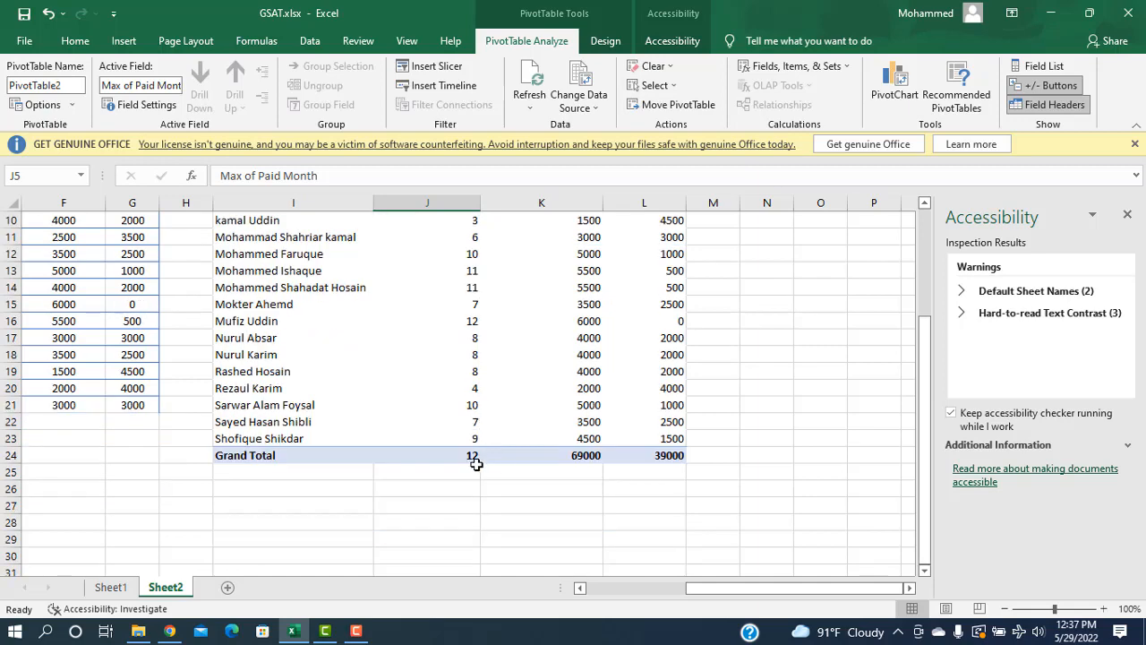
scroll(520, 469, "up", 1)
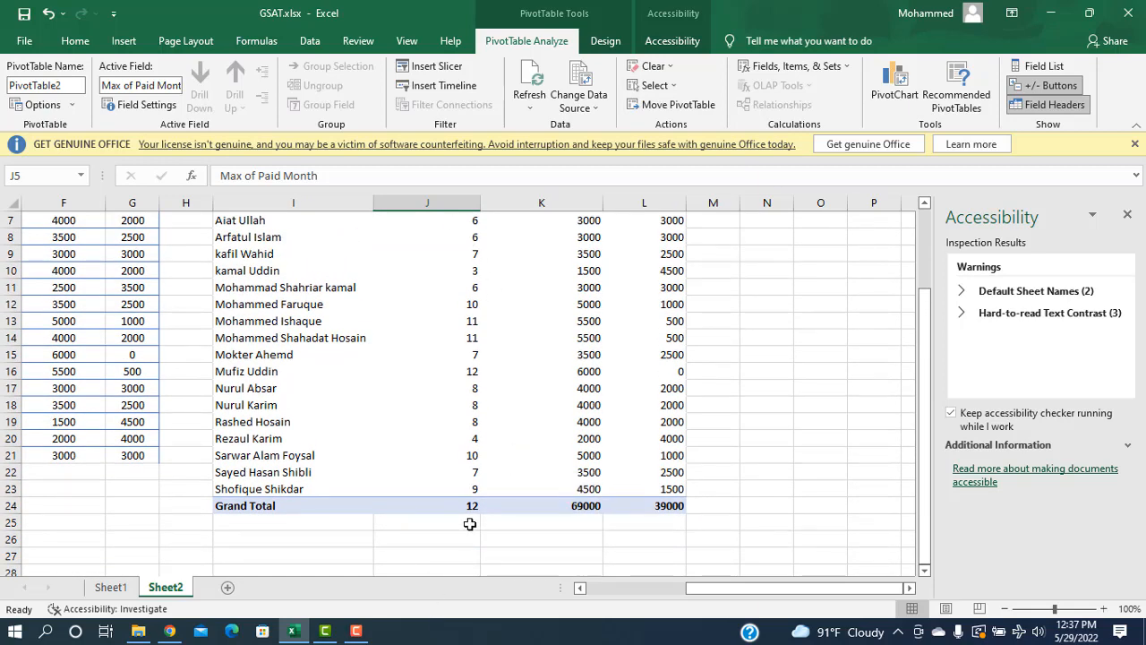
scroll(456, 348, "up", 2)
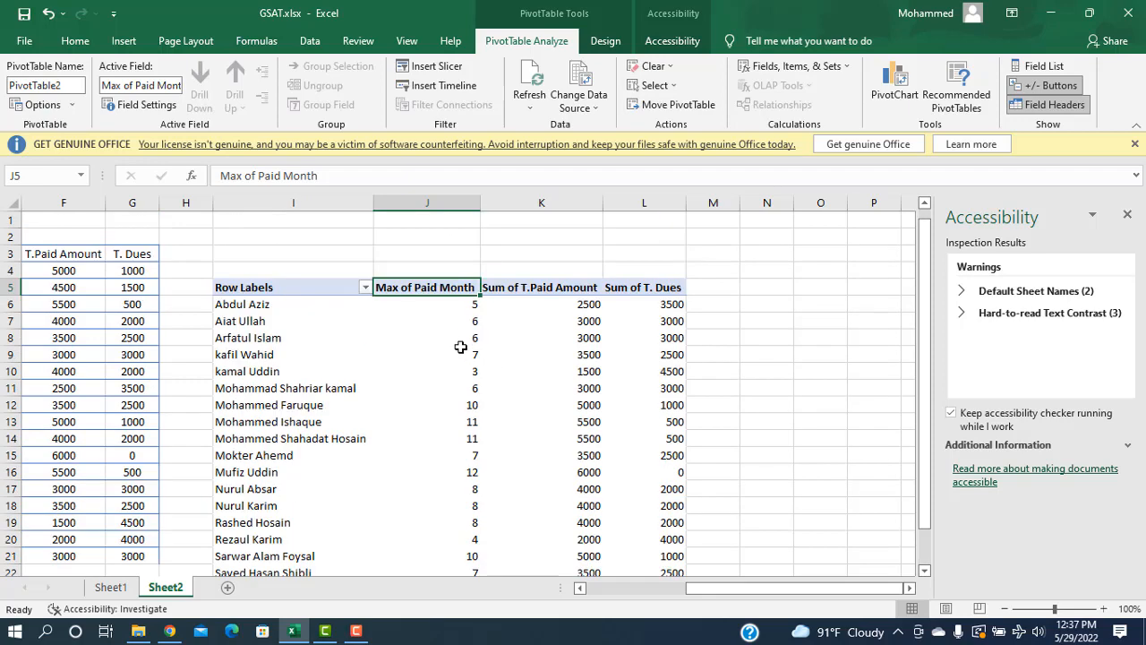
Summarize the Paid Month value field by Min and check its grand total
double_click(450, 290)
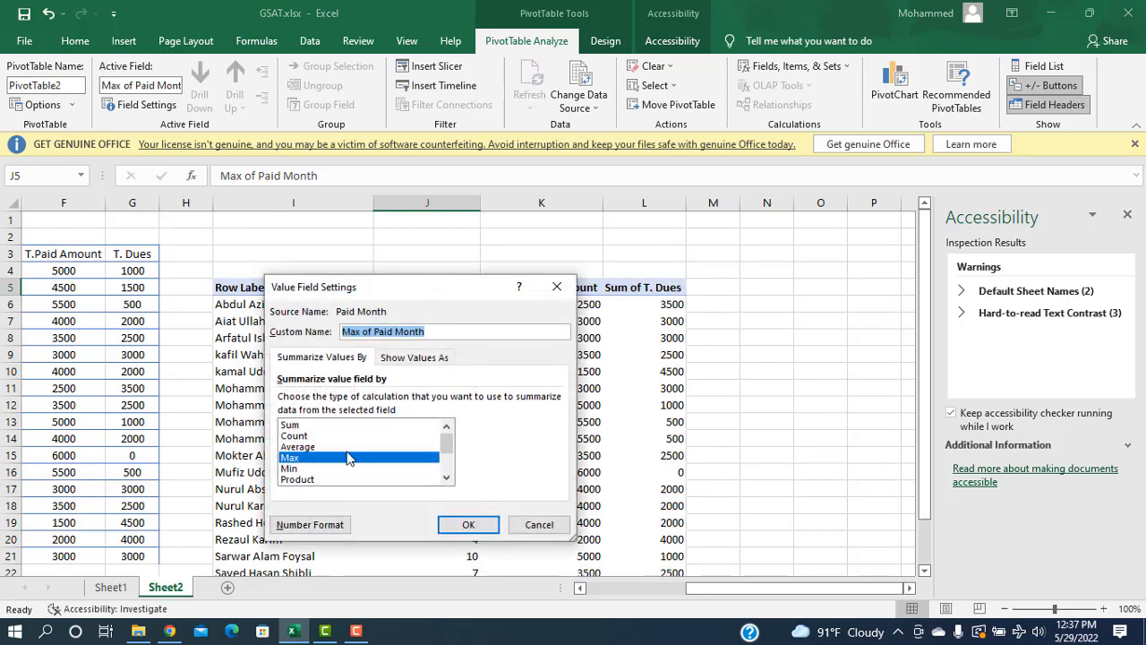
left_click(291, 472)
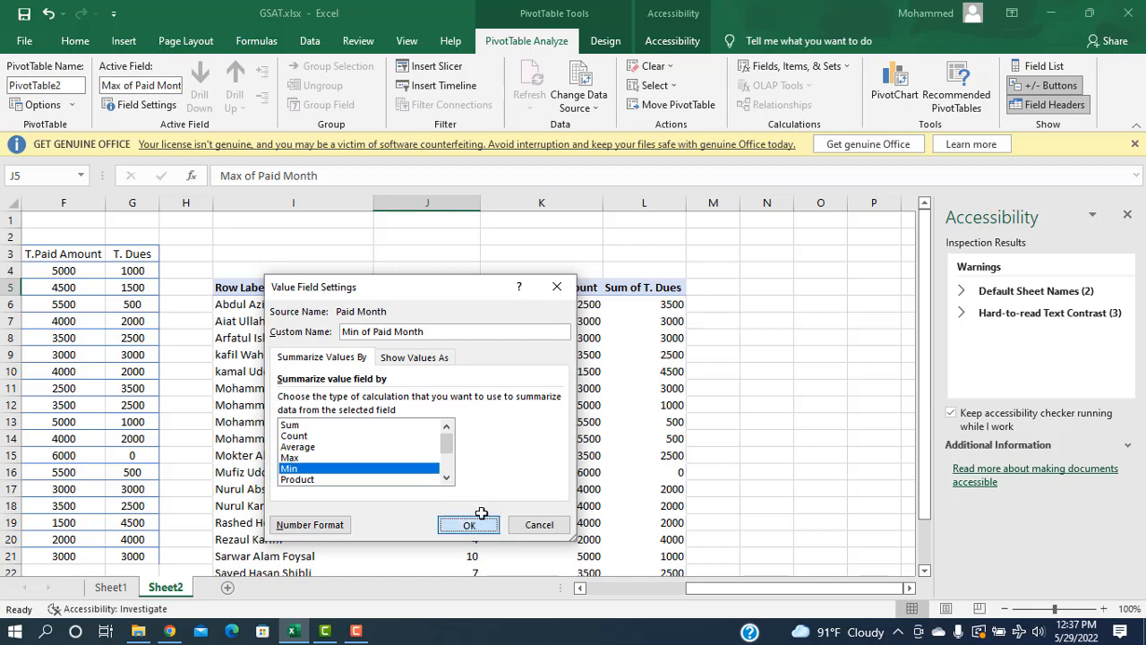
left_click(475, 524)
scroll(468, 497, "down", 3)
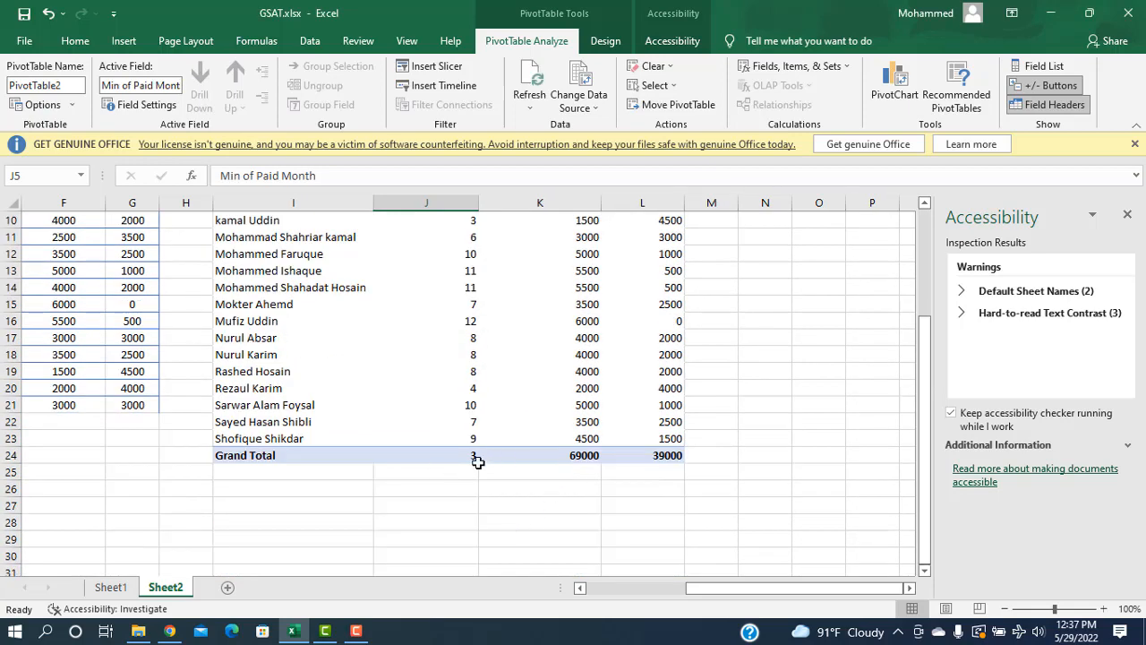
mouse_move(477, 461)
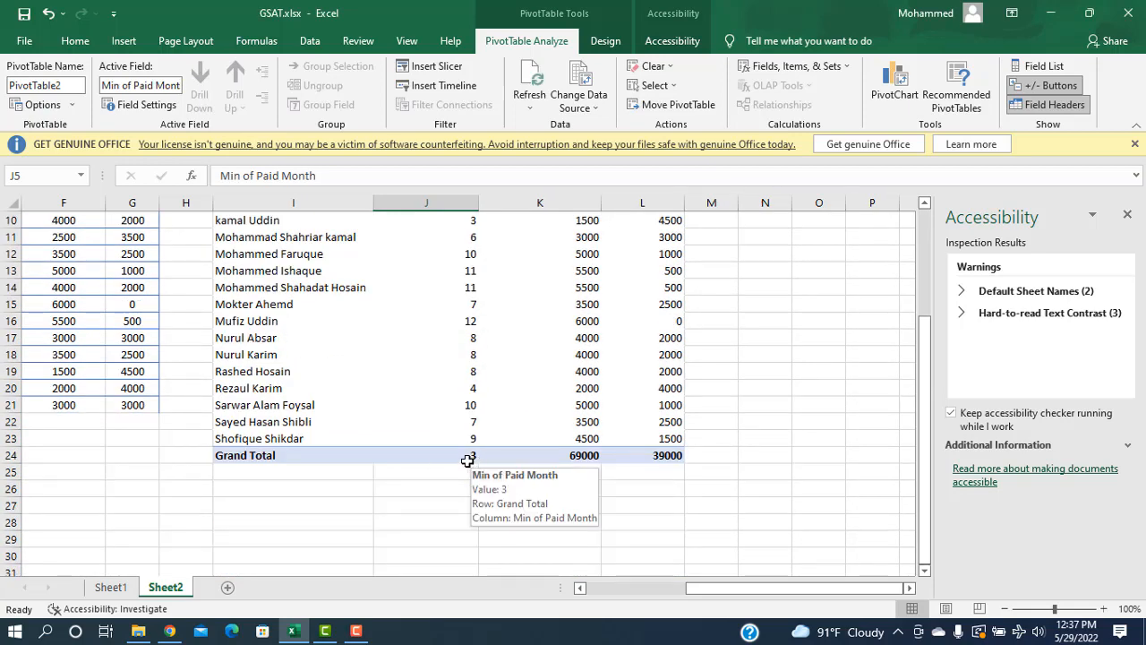
scroll(475, 469, "up", 3)
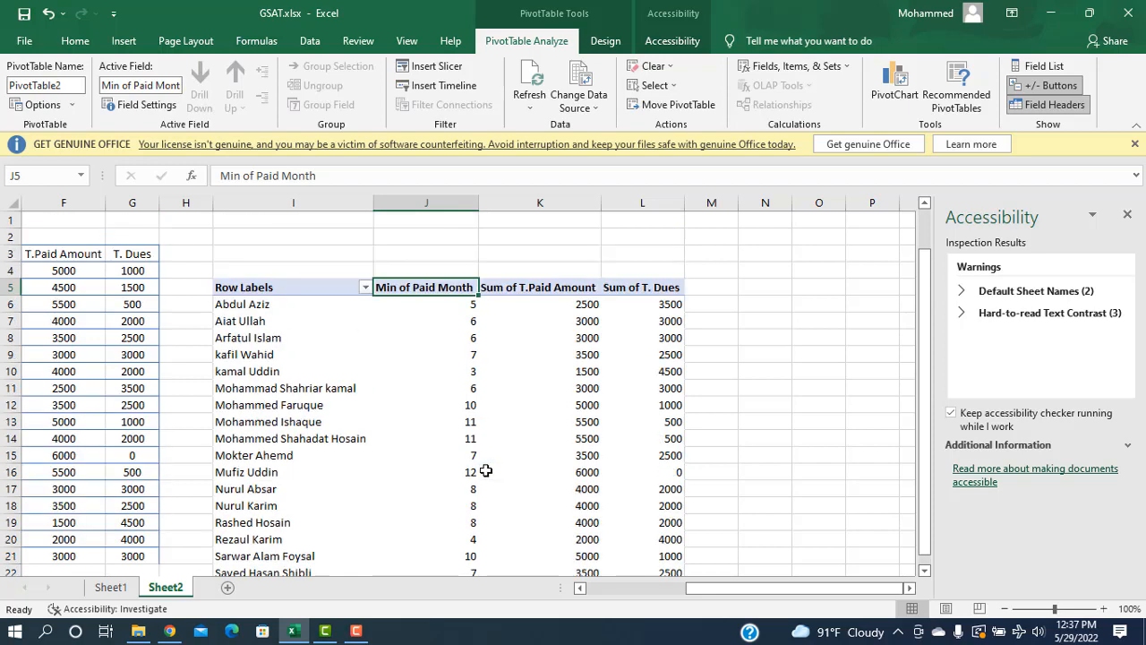
Summarize the Paid Month value field by Average and check its grand total
double_click(453, 286)
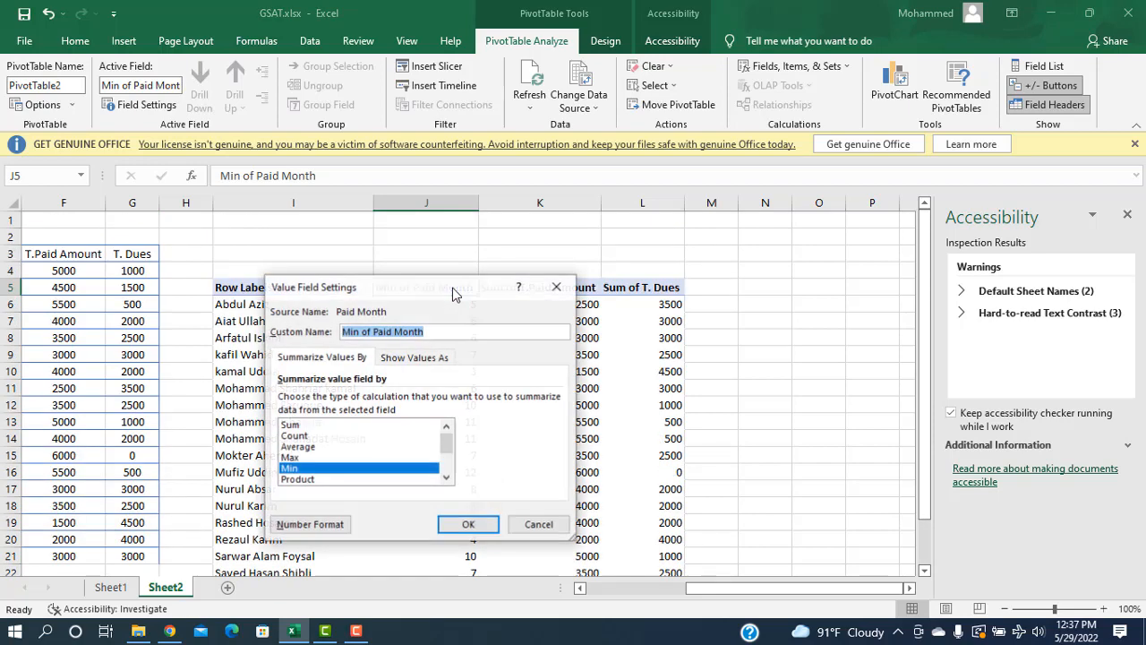
left_click(294, 447)
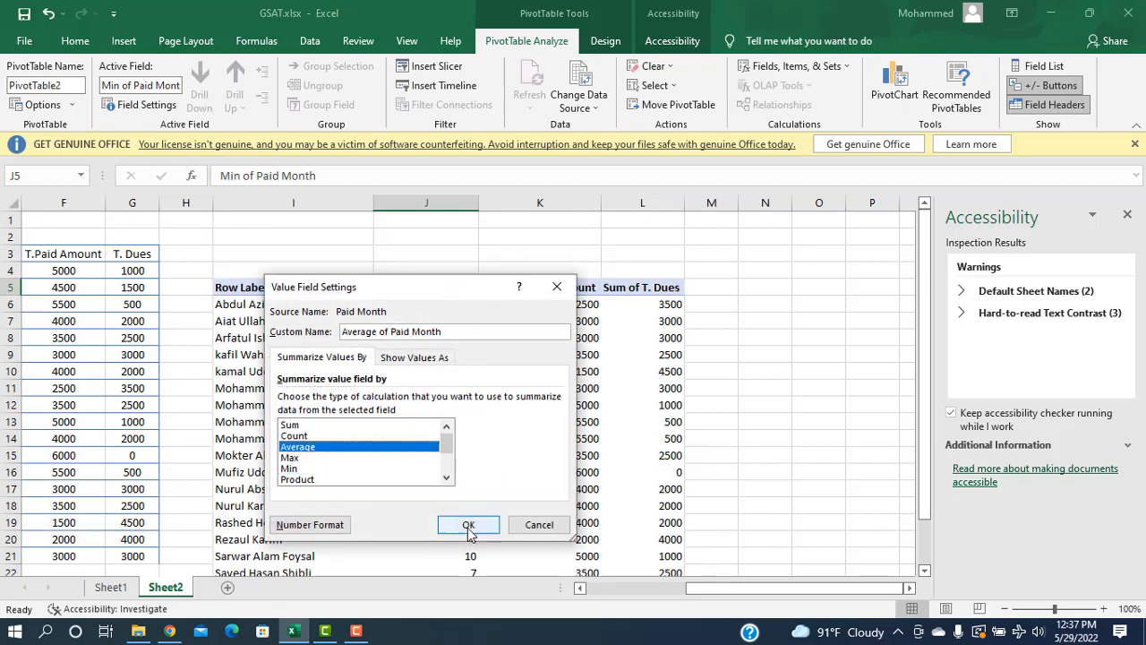
left_click(468, 525)
scroll(510, 497, "down", 3)
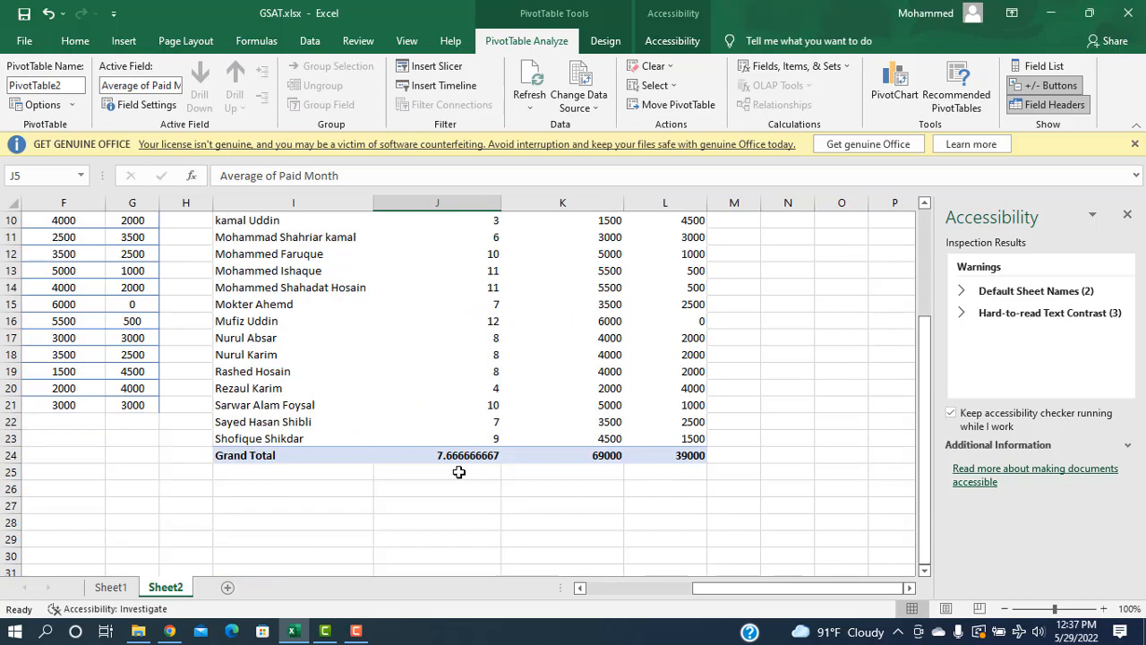
scroll(591, 286, "up", 2)
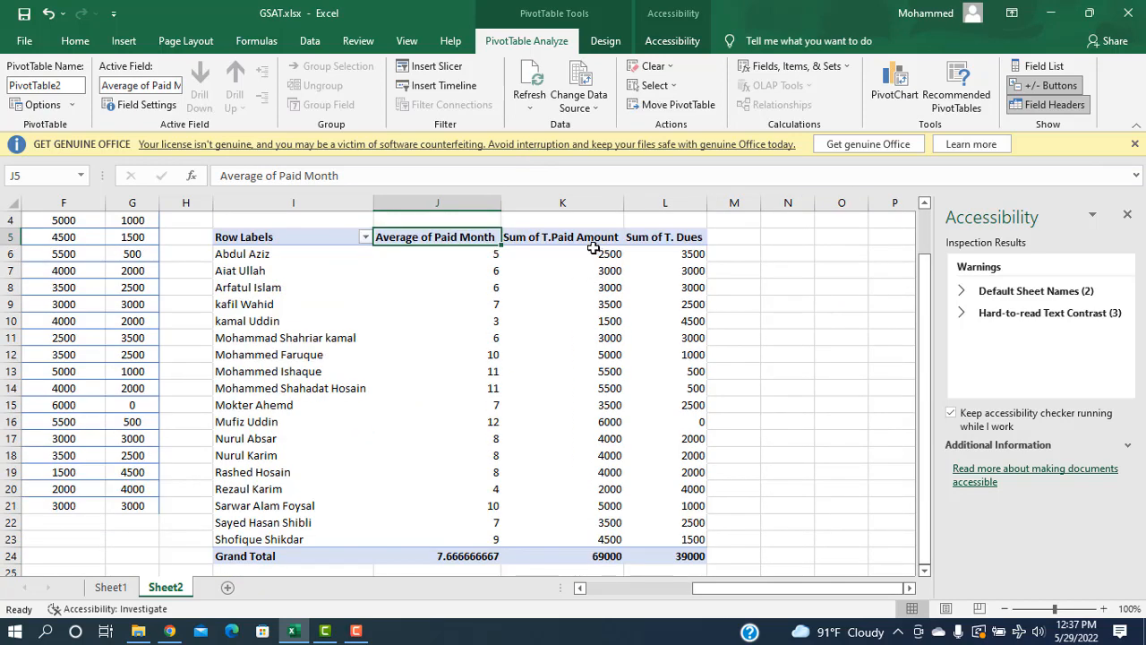
Set the Paid Month value field's calculation back to Sum
double_click(476, 236)
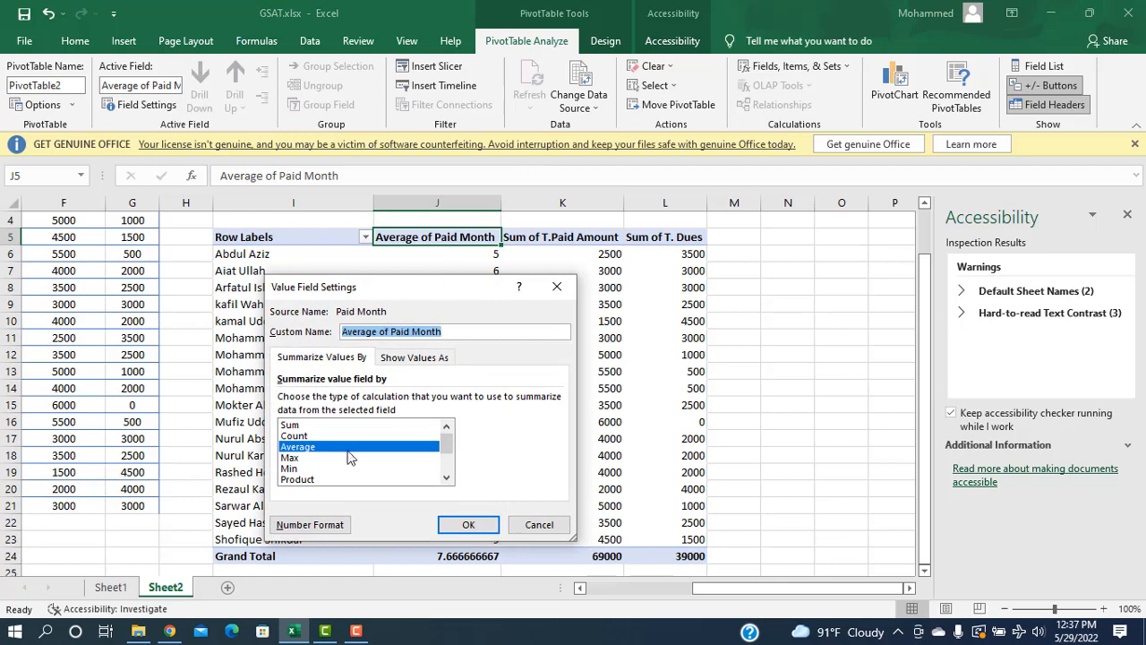
left_click(292, 424)
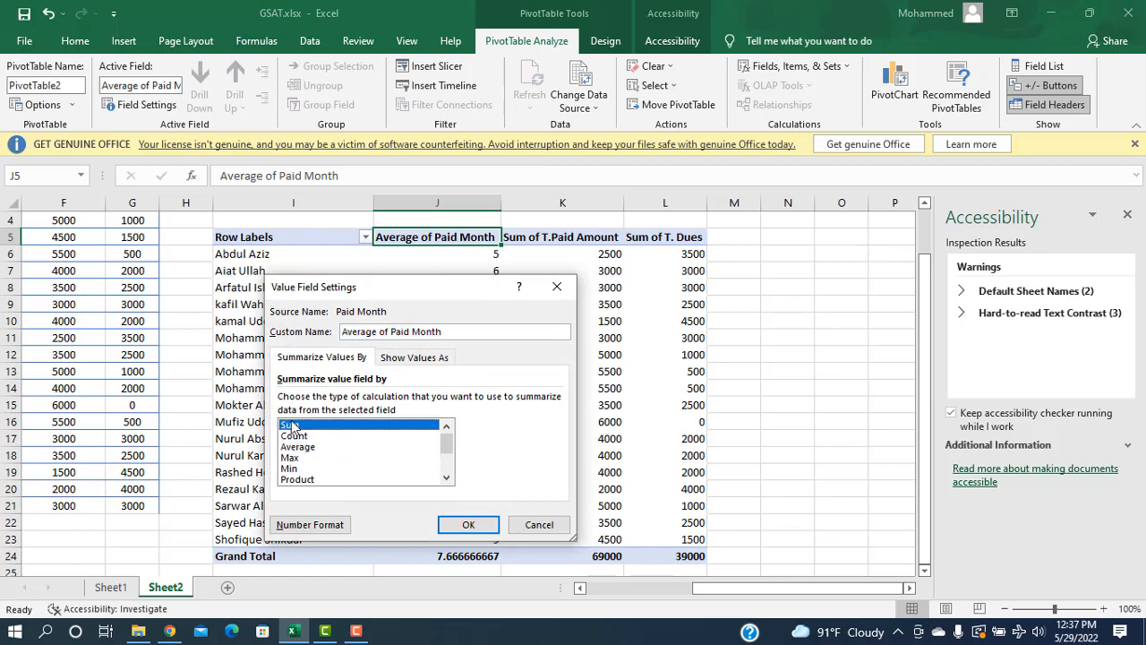
left_click(477, 526)
Try summarizing the T.Paid Amount value field by Average and by Count
double_click(577, 237)
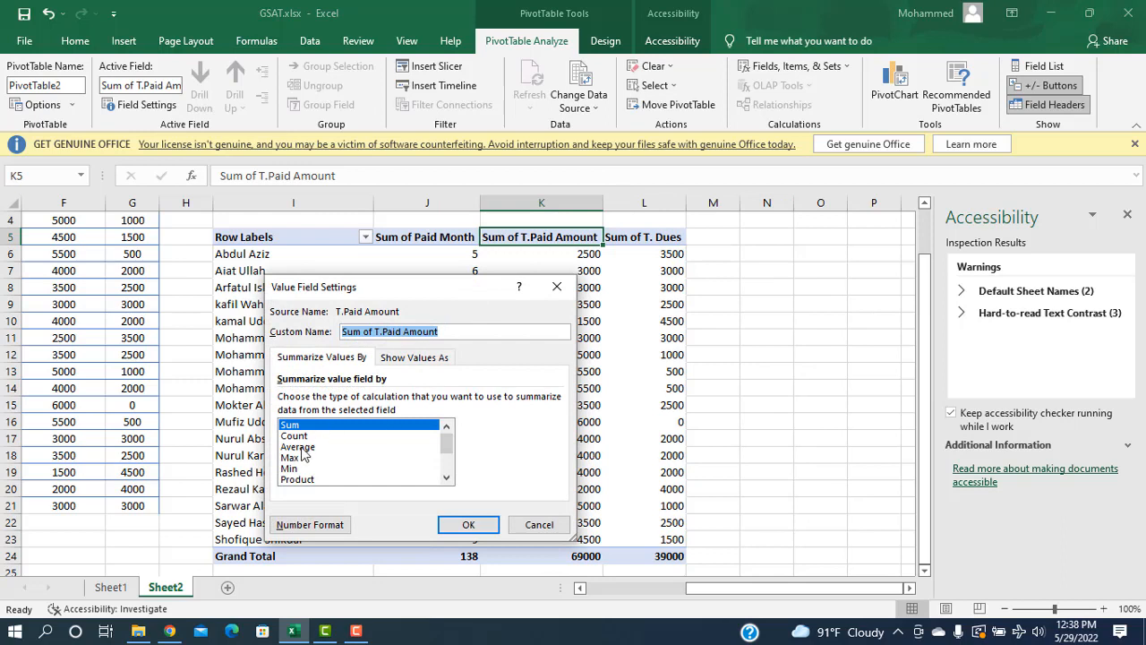
left_click(301, 446)
left_click(467, 525)
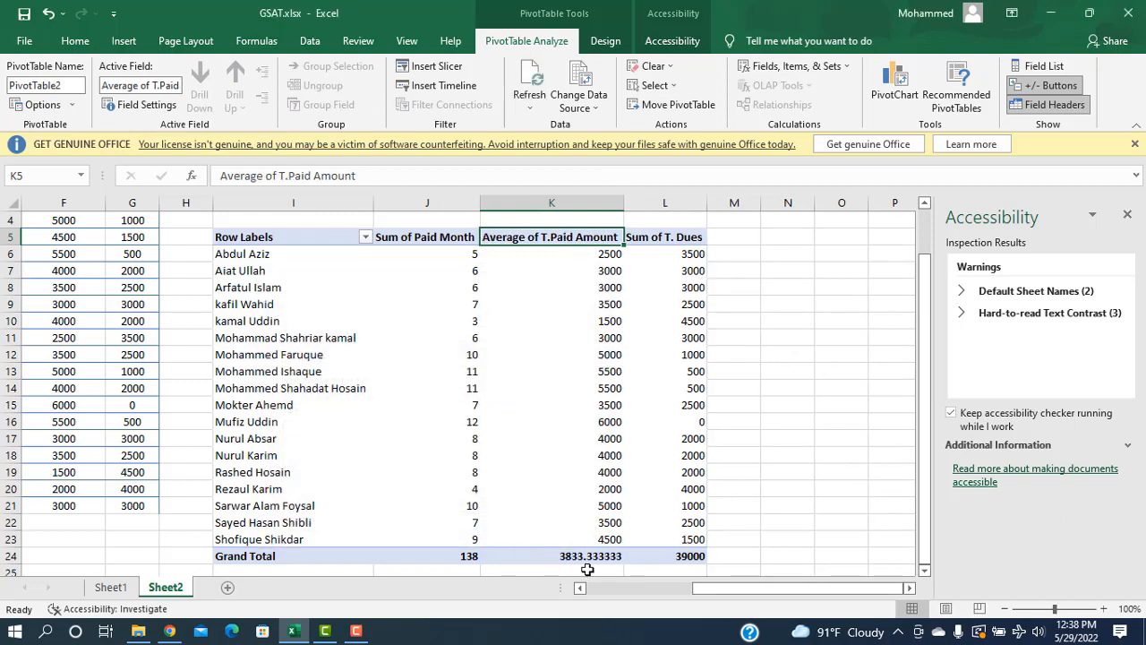
double_click(595, 240)
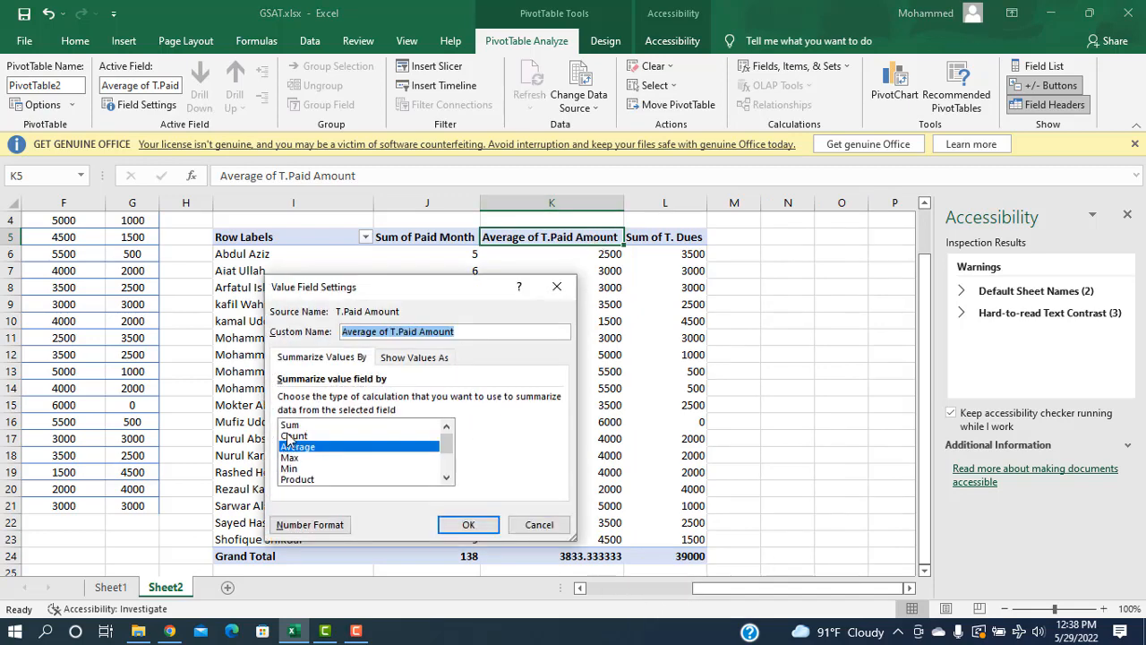
left_click(293, 436)
left_click(469, 525)
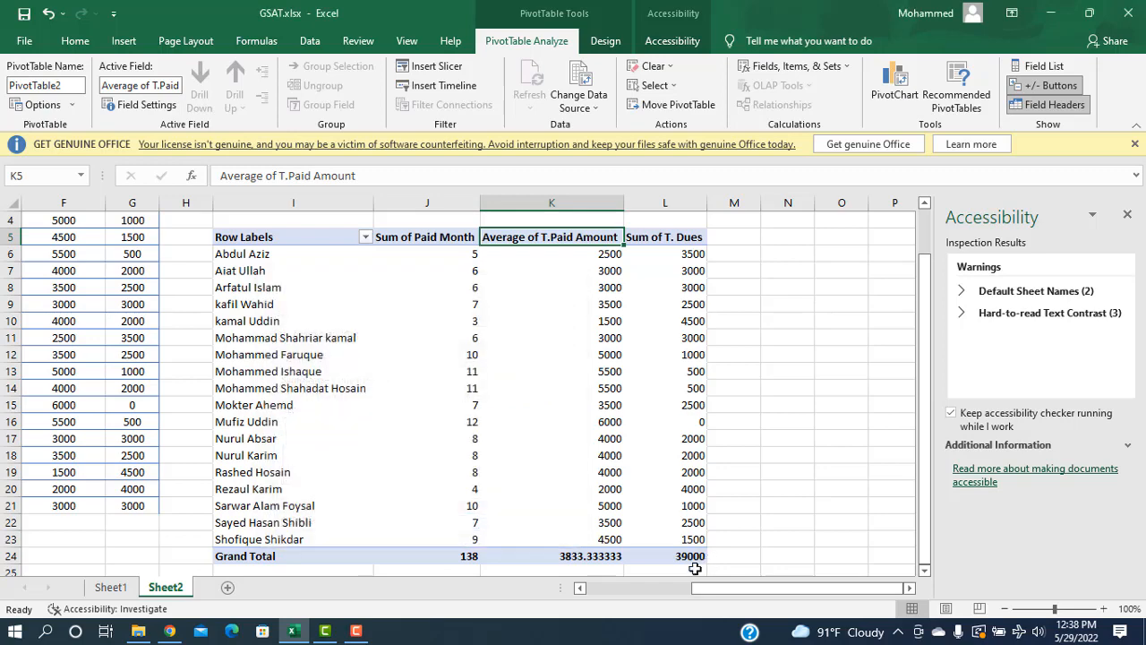
Set the T.Paid Amount value field to summarize by Min
double_click(574, 238)
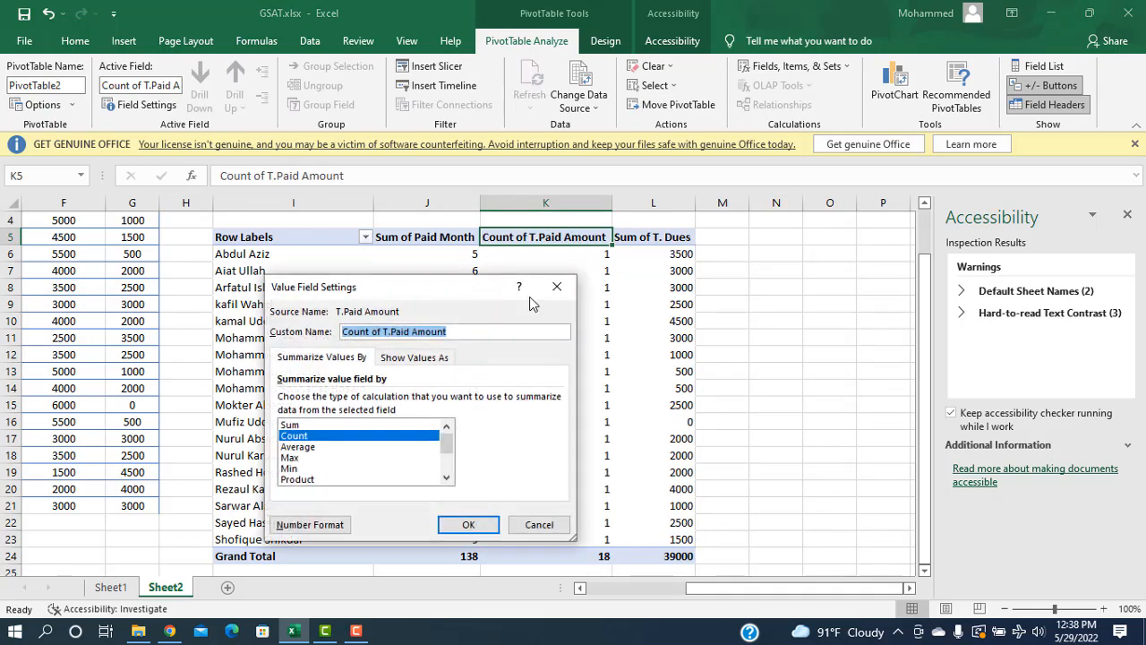
left_click(291, 468)
left_click(467, 525)
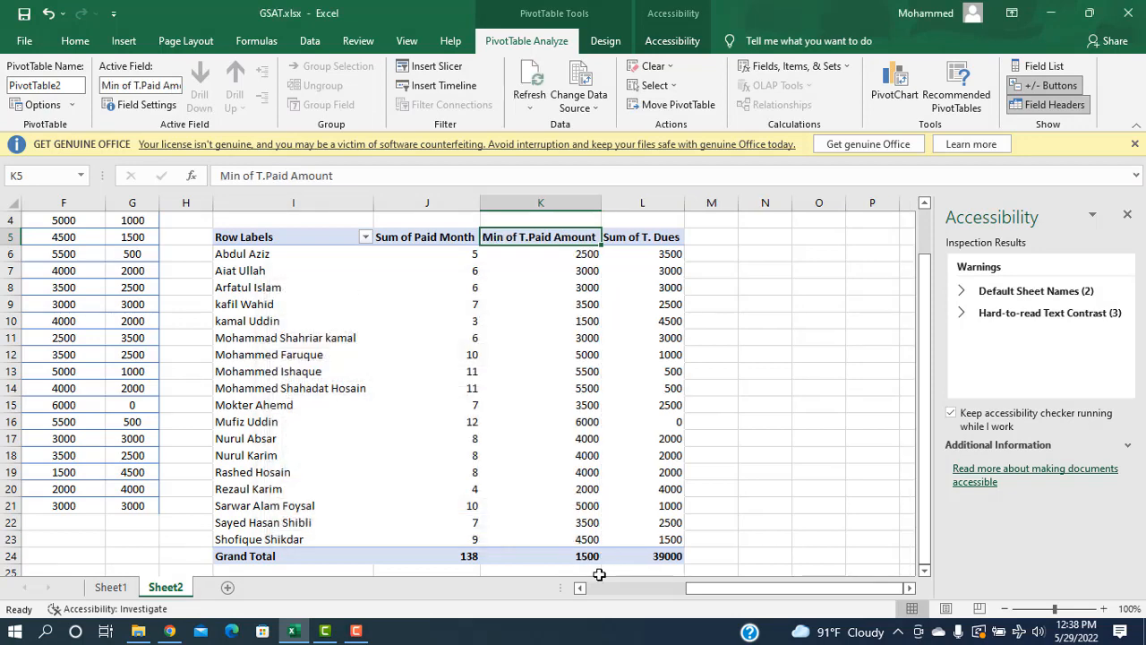
Set the T. Dues value field to summarize by Max
double_click(652, 239)
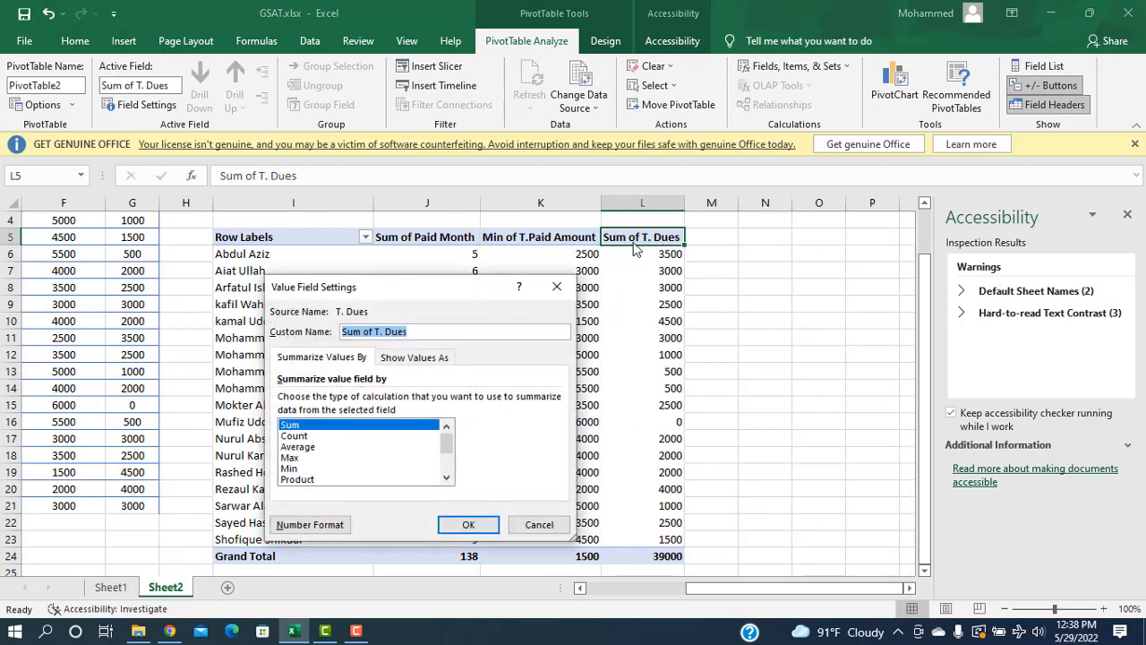
left_click(289, 458)
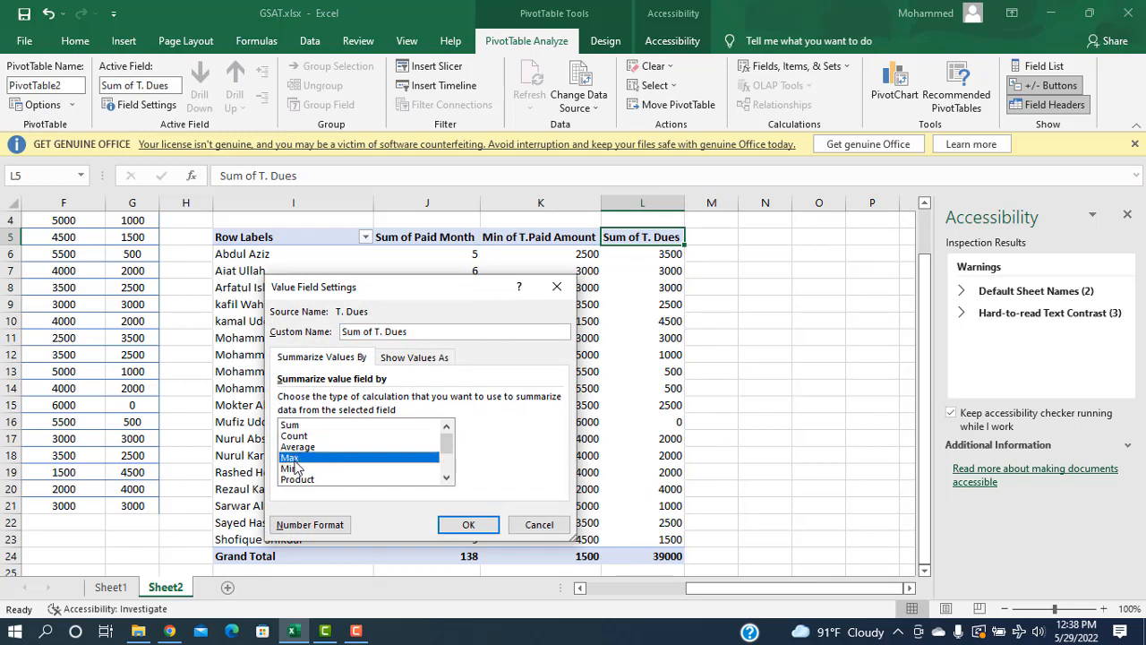
left_click(467, 525)
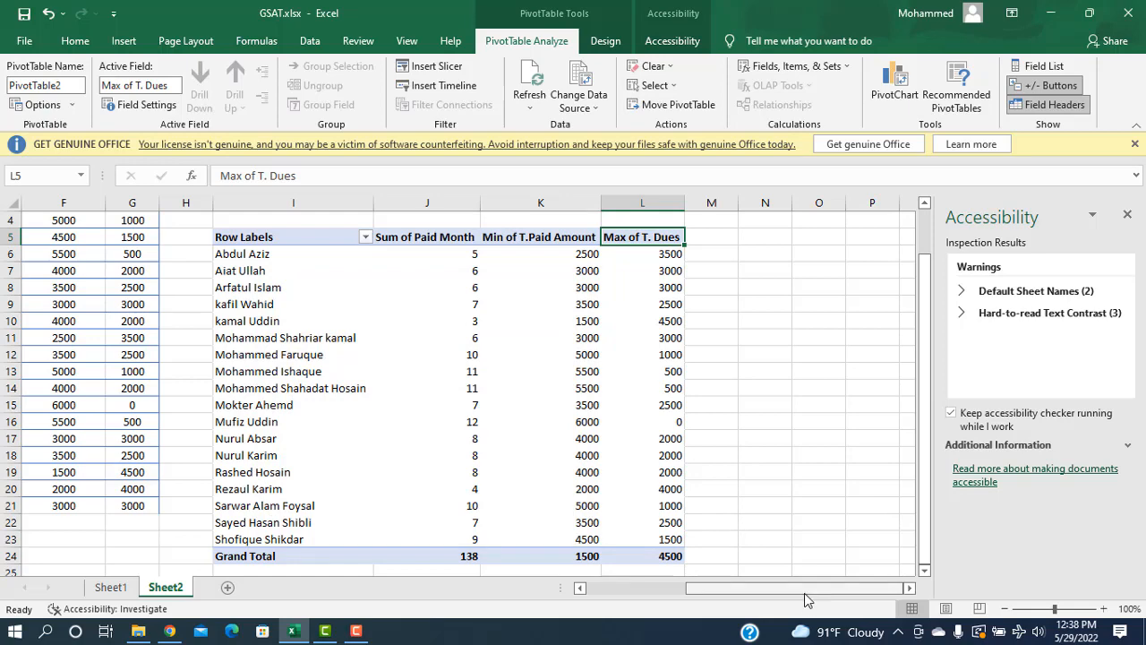
left_click_drag(803, 593, 777, 590)
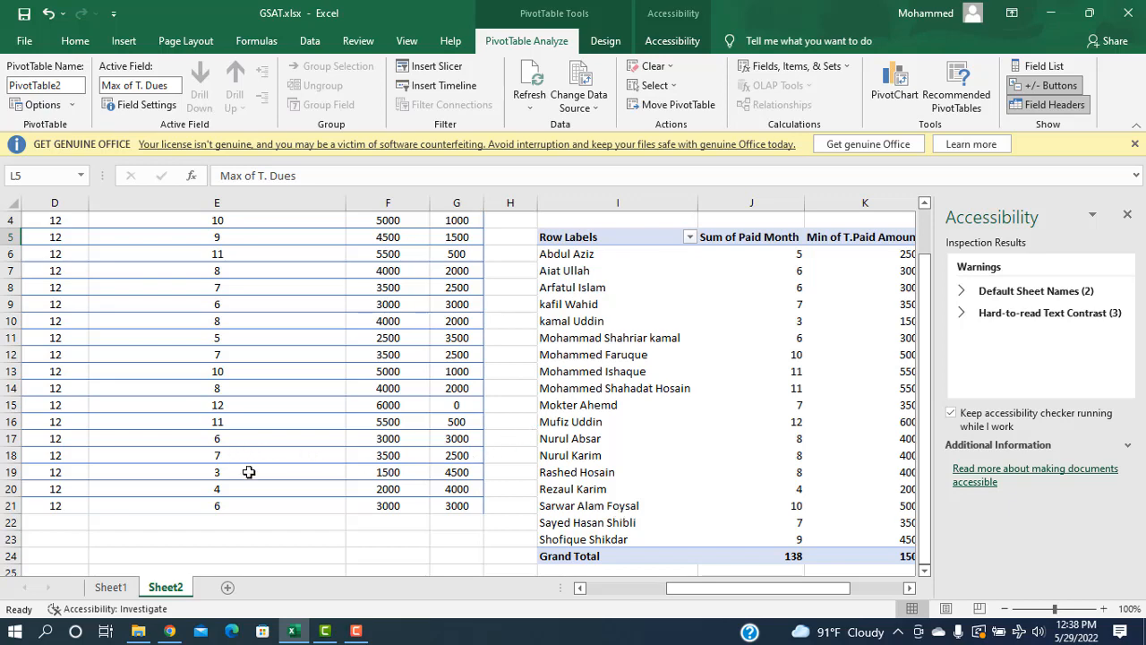
left_click_drag(676, 597, 594, 592)
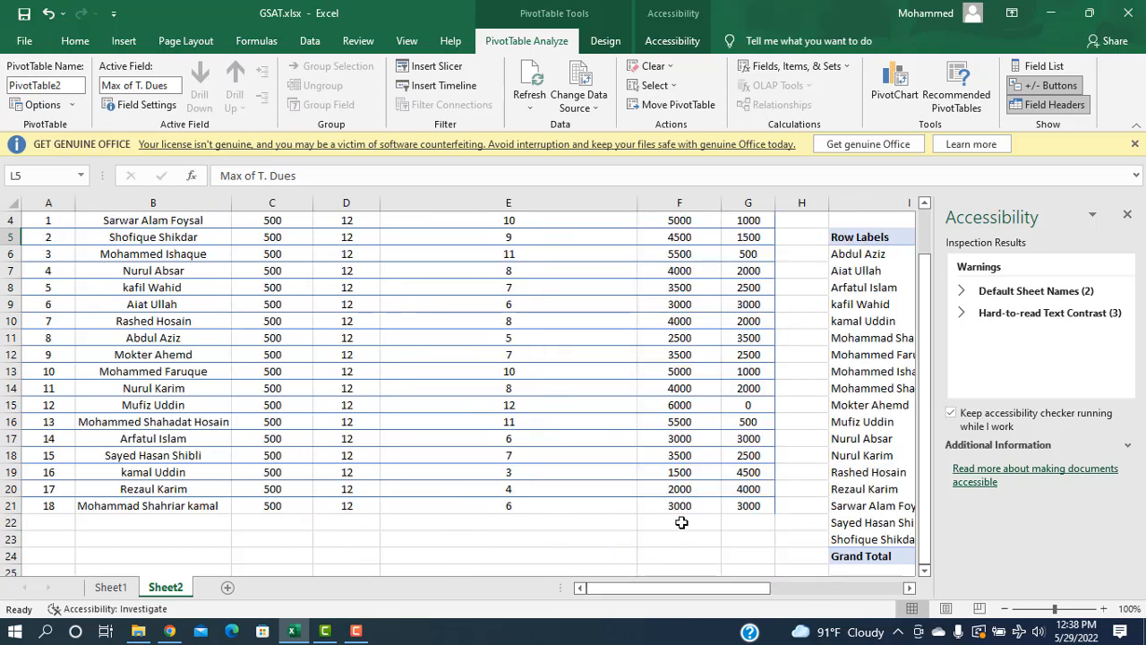
scroll(661, 587, "up", 1)
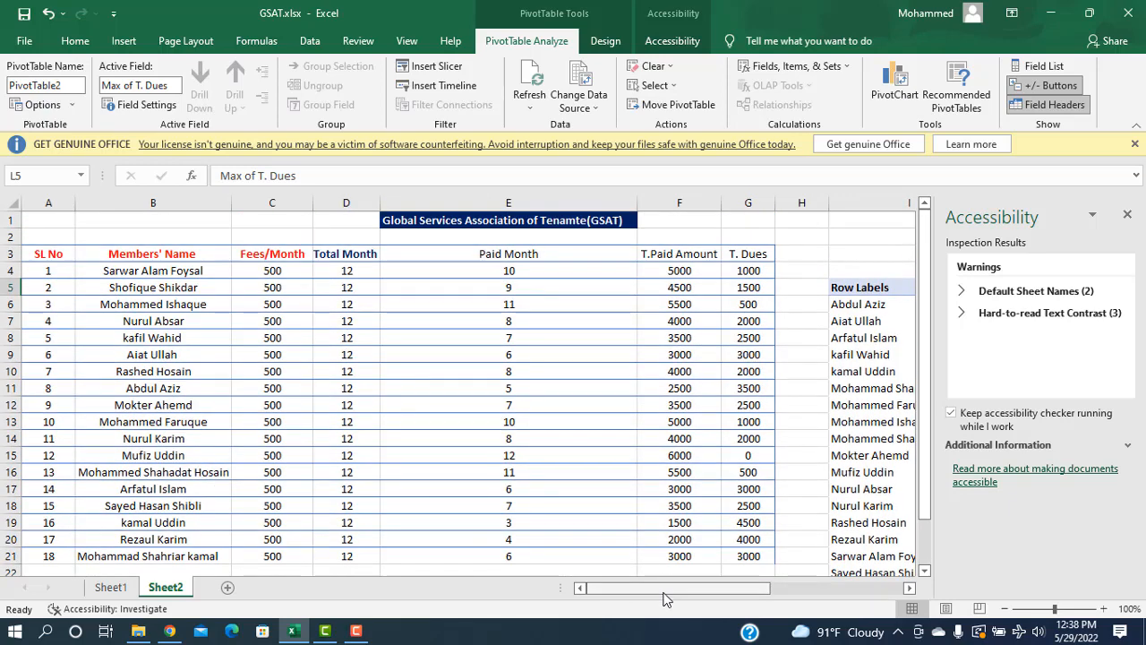